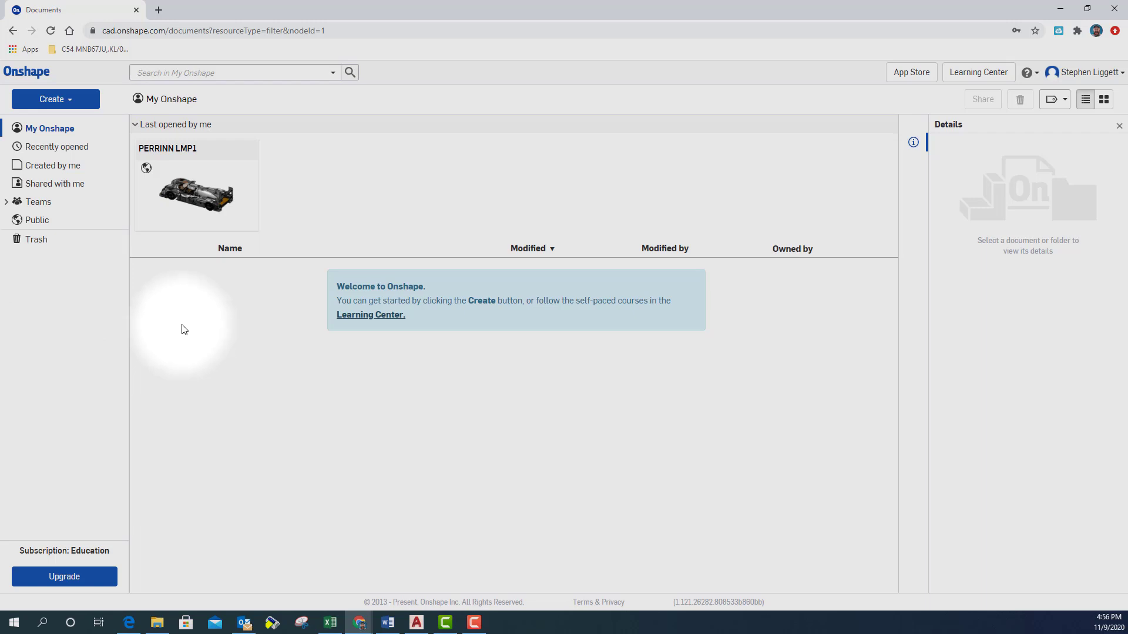
Step: Create a new document named Dice
{"action": "left_click", "coordinate": [71, 100]}
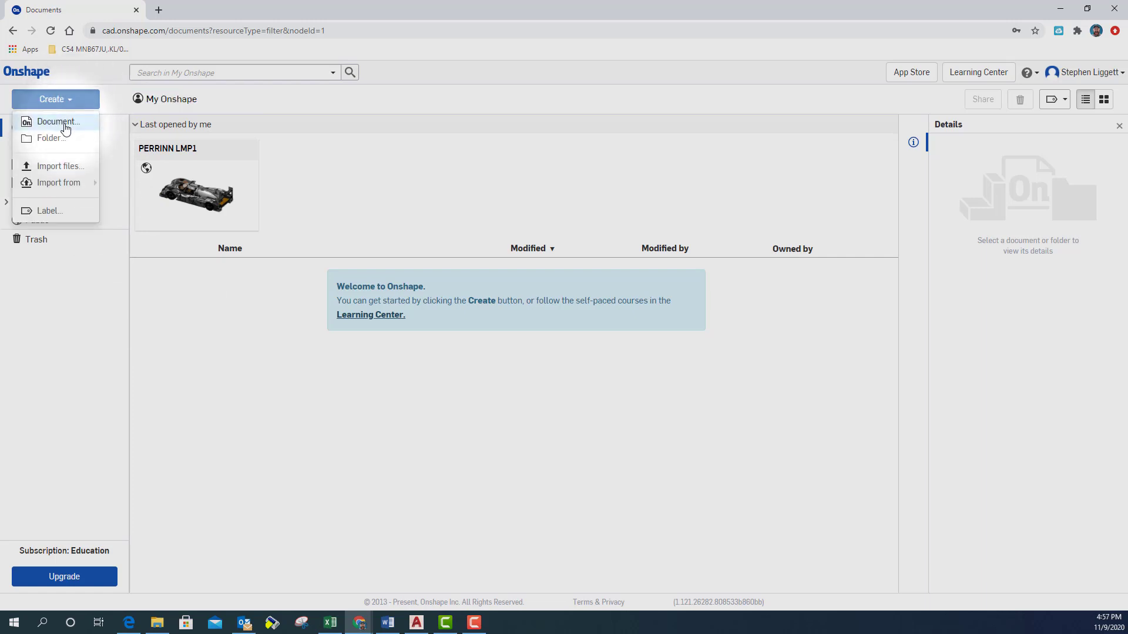
{"action": "left_click", "coordinate": [65, 128]}
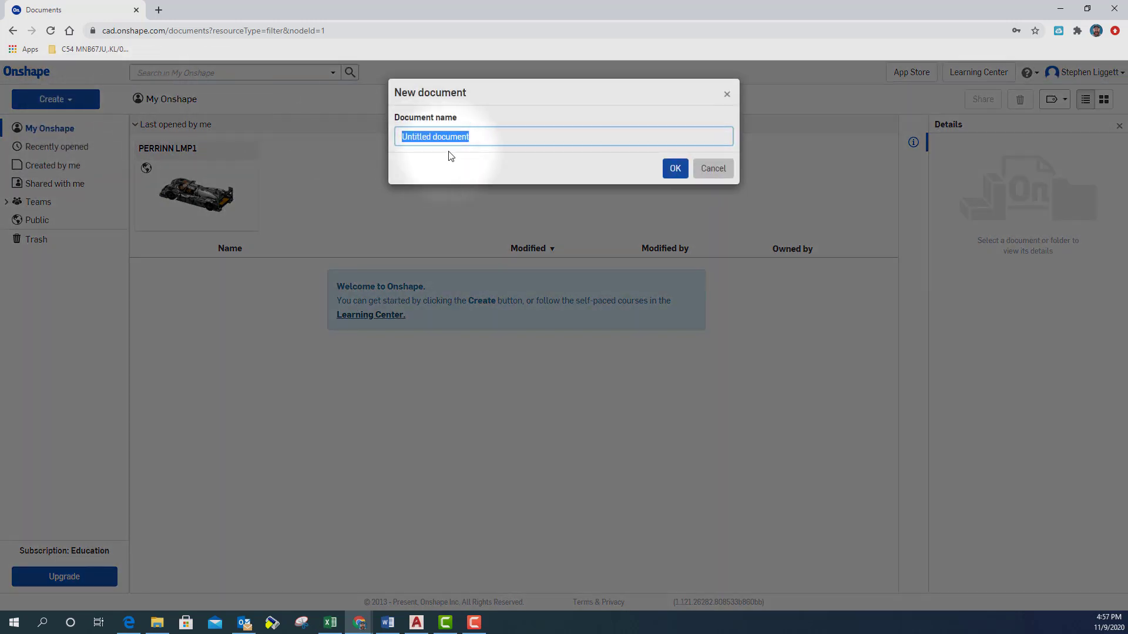
{"action": "type", "text": "Dice"}
{"action": "left_click", "coordinate": [675, 169]}
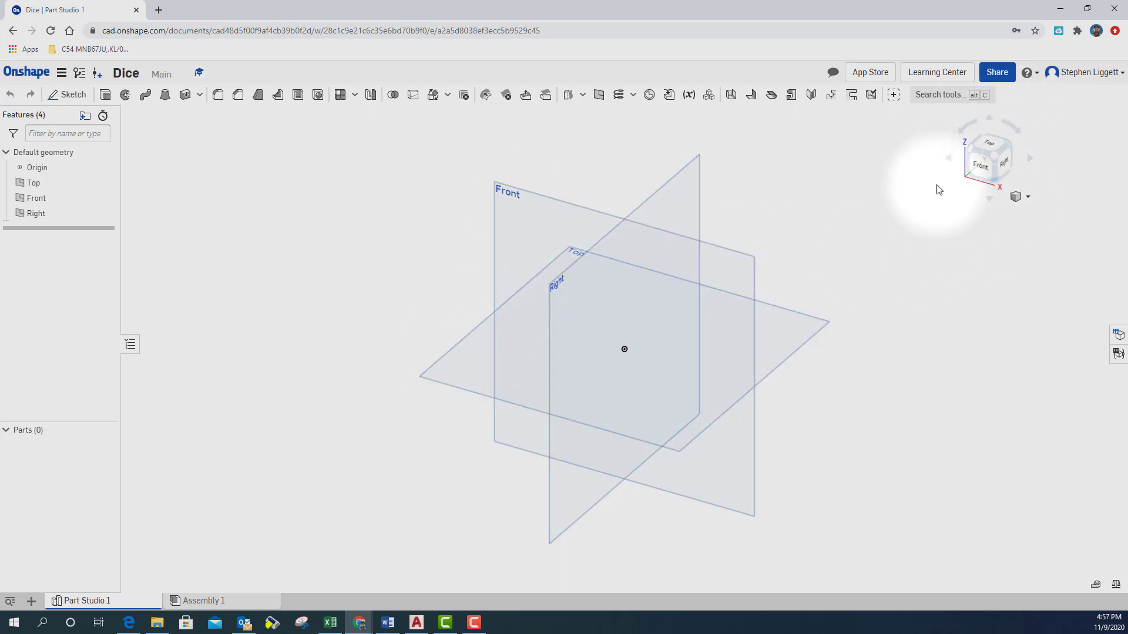
{"action": "left_click", "coordinate": [969, 153]}
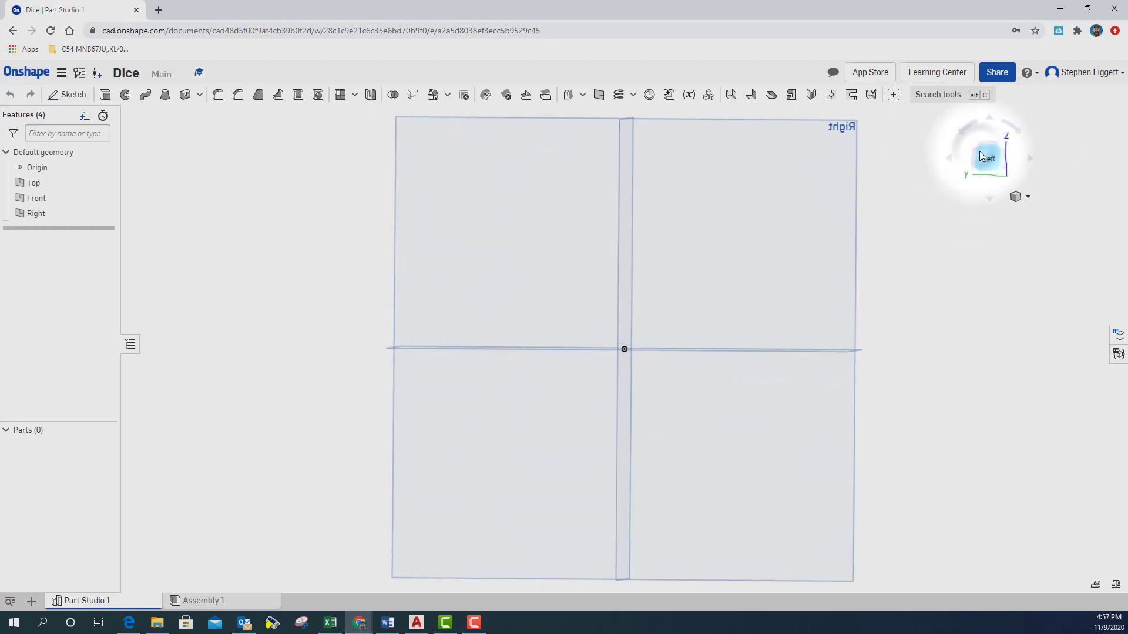
{"action": "left_click", "coordinate": [989, 157]}
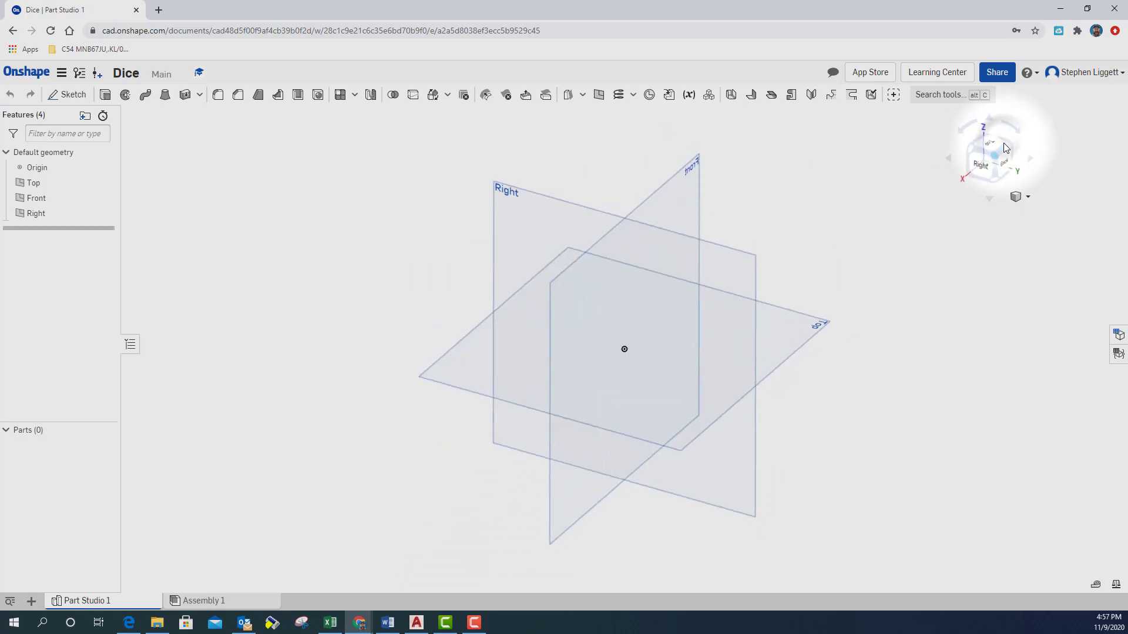
{"action": "left_click", "coordinate": [248, 204]}
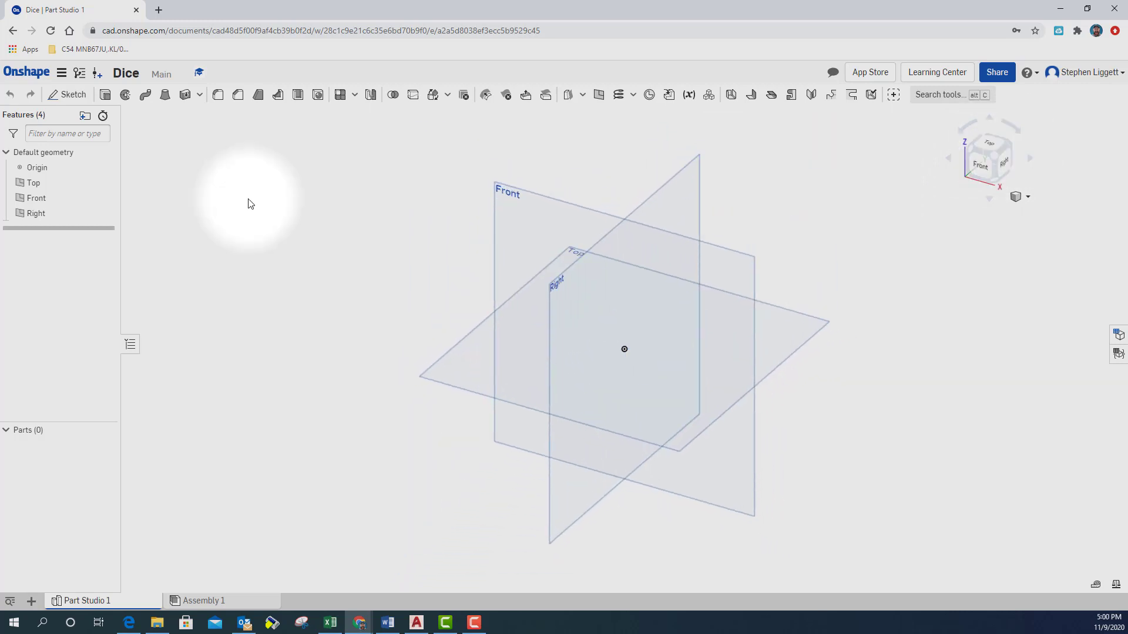
Step: Set the workspace's default length unit to Millimeter
{"action": "left_click", "coordinate": [63, 75]}
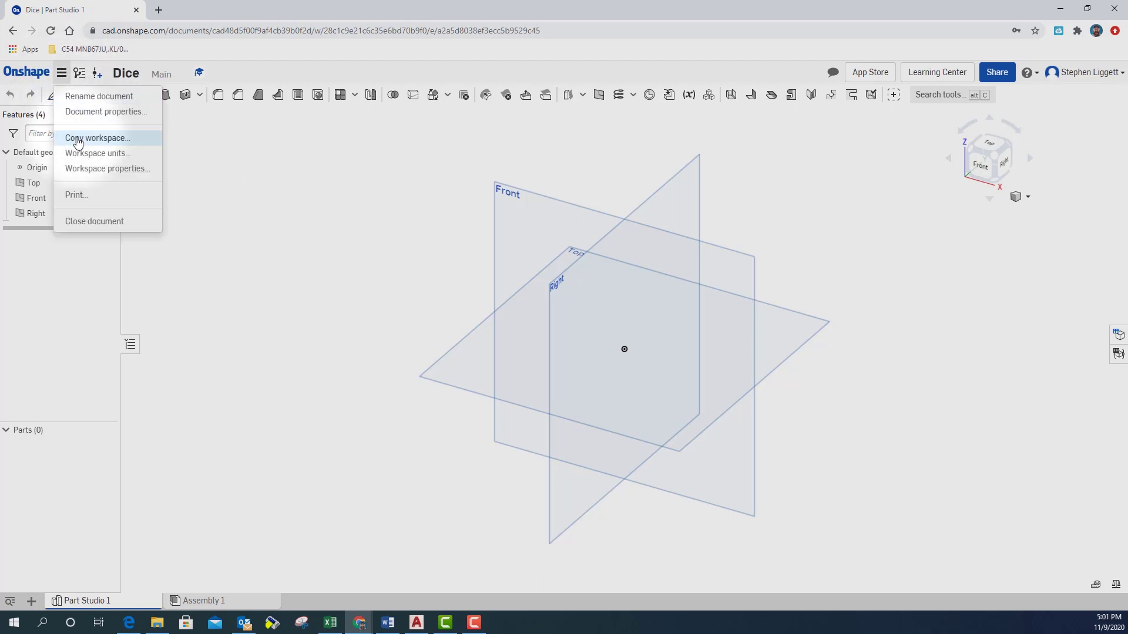
{"action": "left_click", "coordinate": [89, 154]}
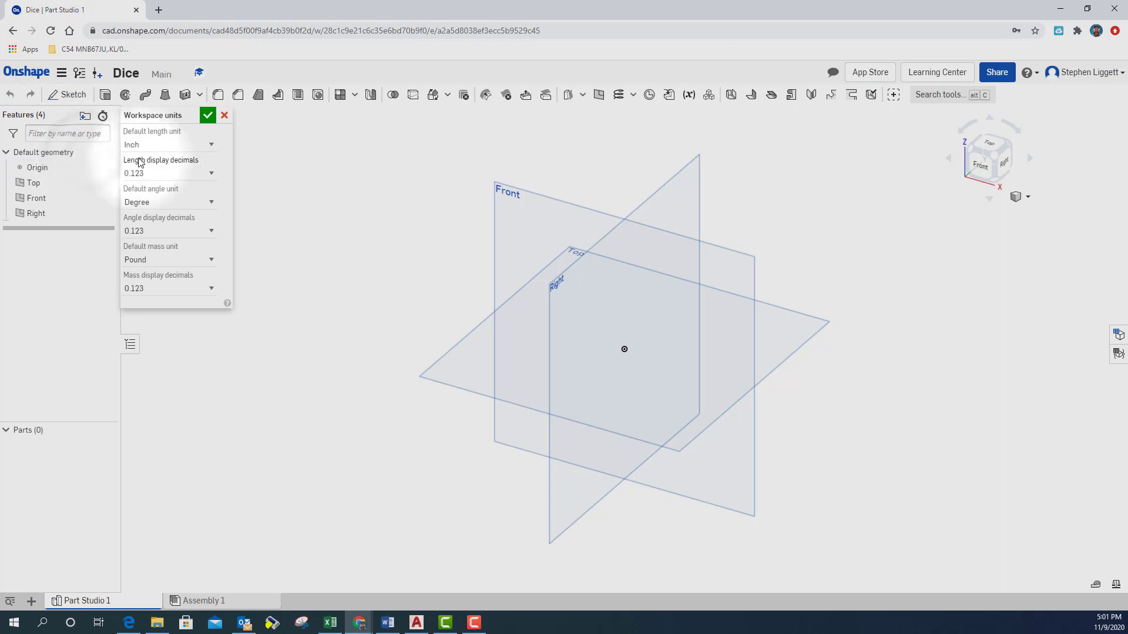
{"action": "left_click", "coordinate": [206, 146]}
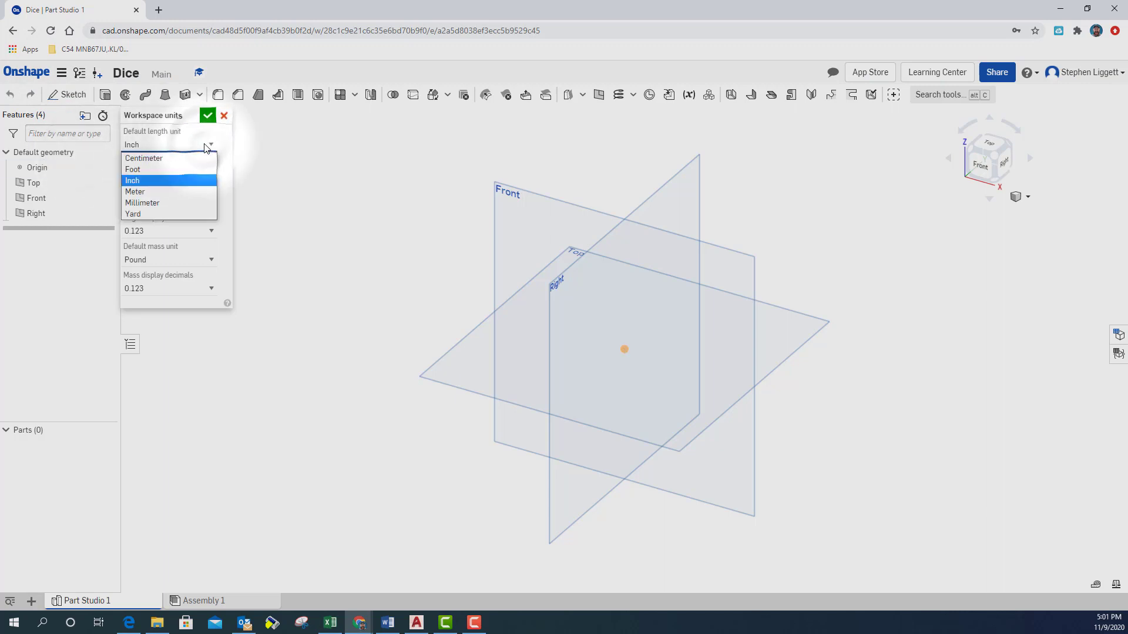
{"action": "left_click", "coordinate": [171, 204]}
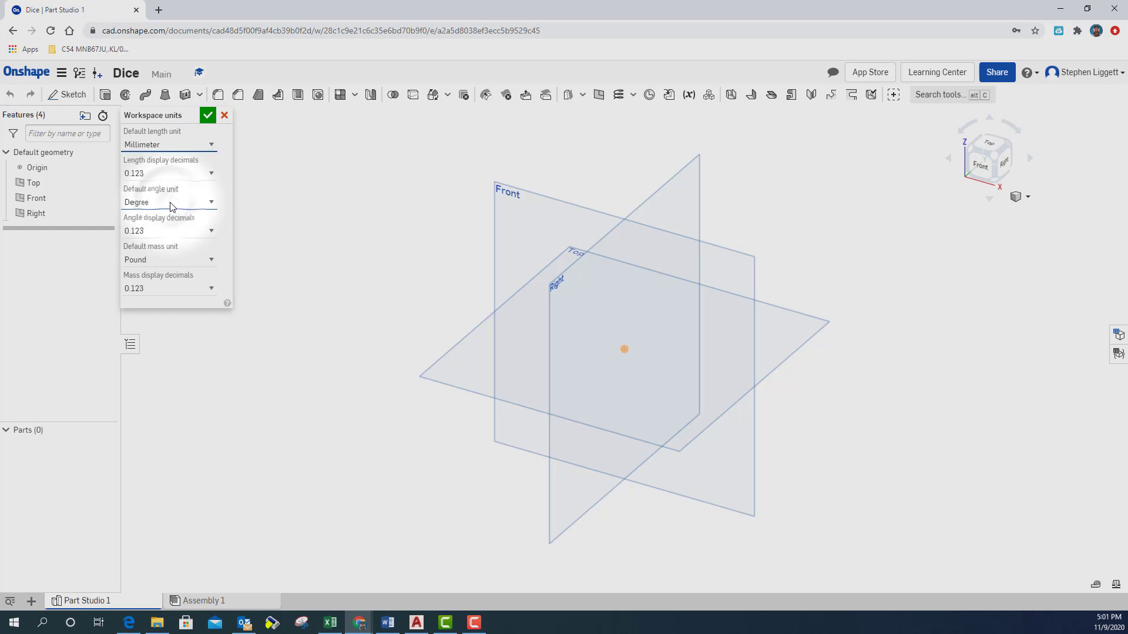
{"action": "left_click", "coordinate": [292, 203]}
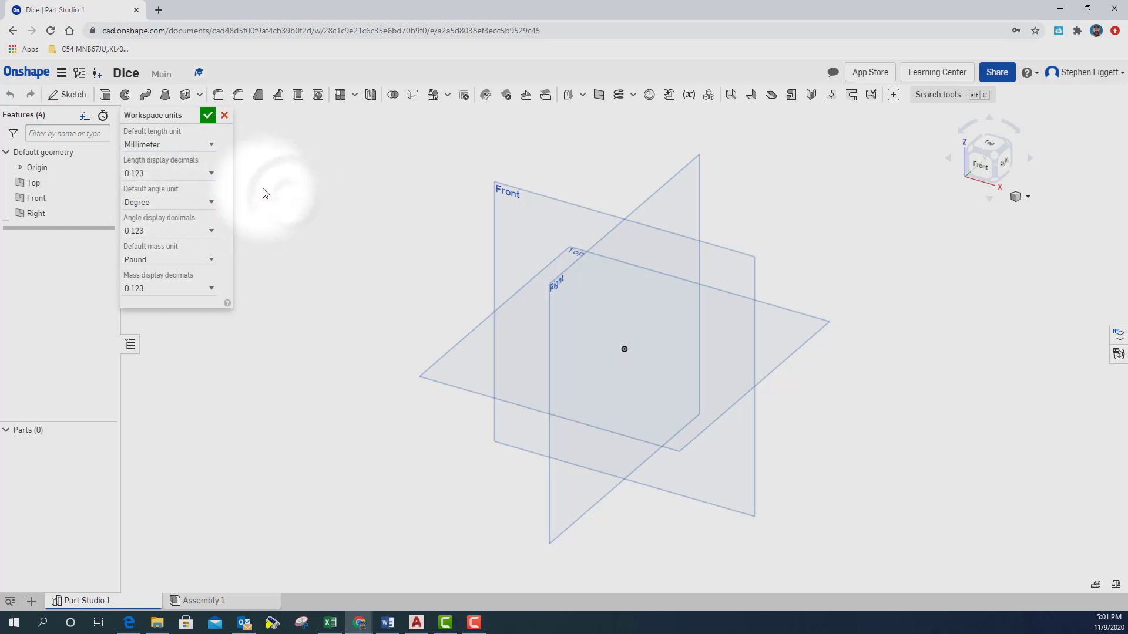
{"action": "left_click", "coordinate": [207, 117]}
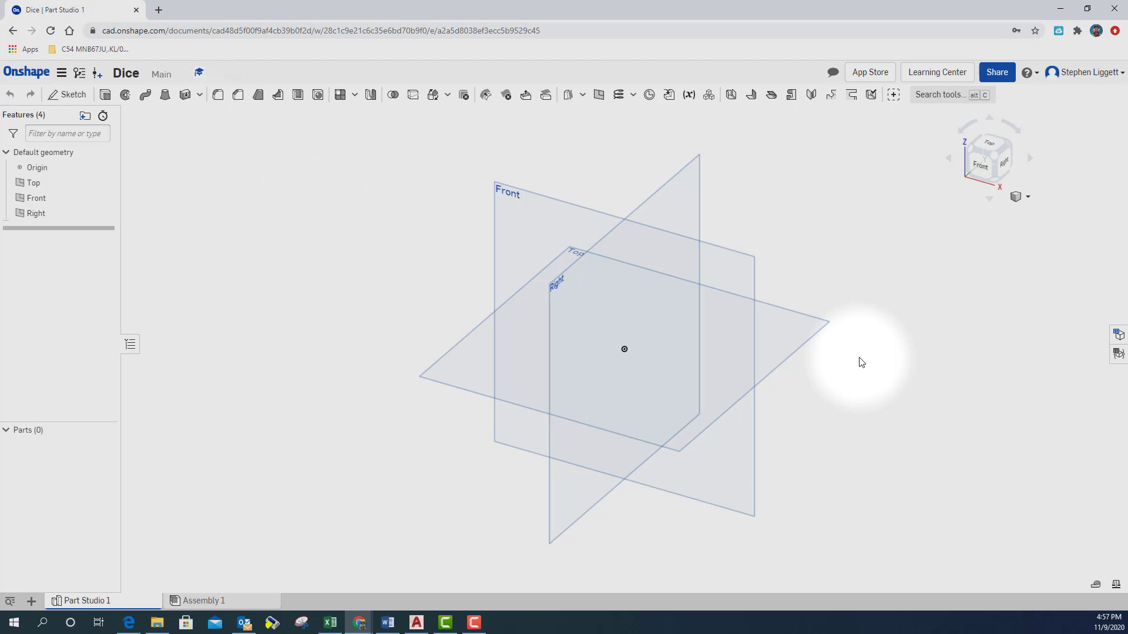
Step: Start a new sketch on the Top plane
{"action": "left_click", "coordinate": [70, 96]}
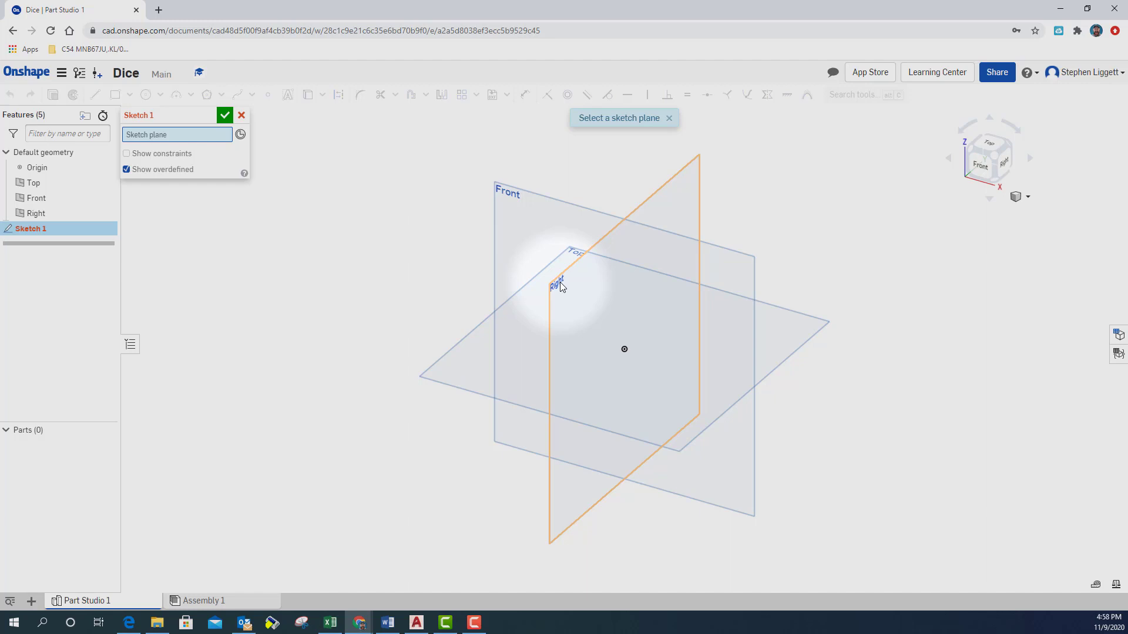
{"action": "left_click", "coordinate": [791, 330]}
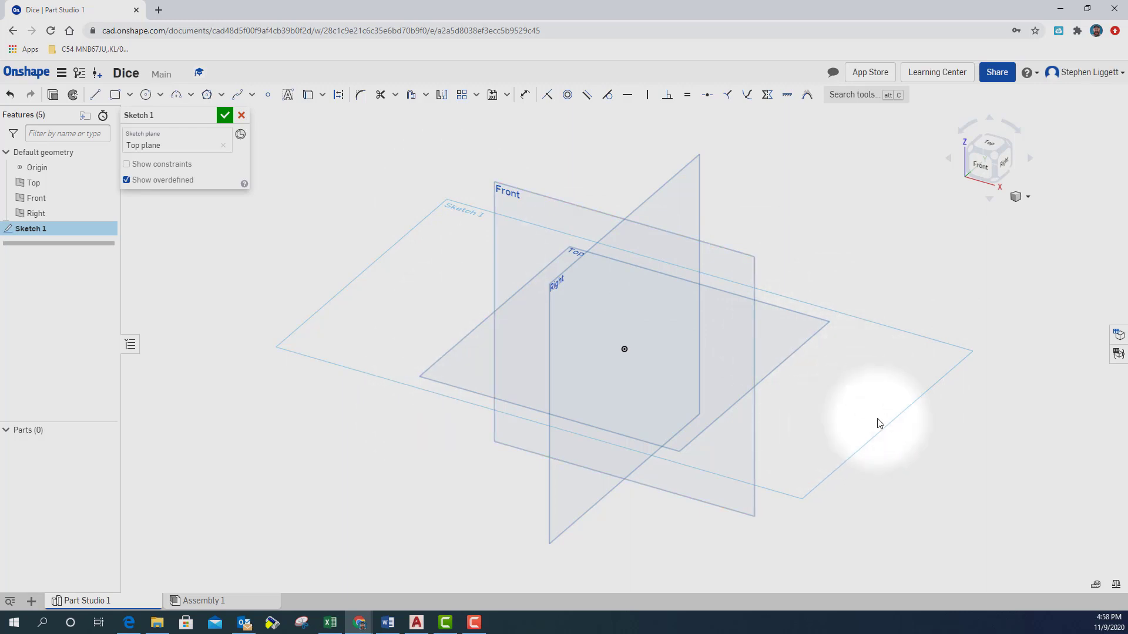
{"action": "left_click", "coordinate": [987, 147]}
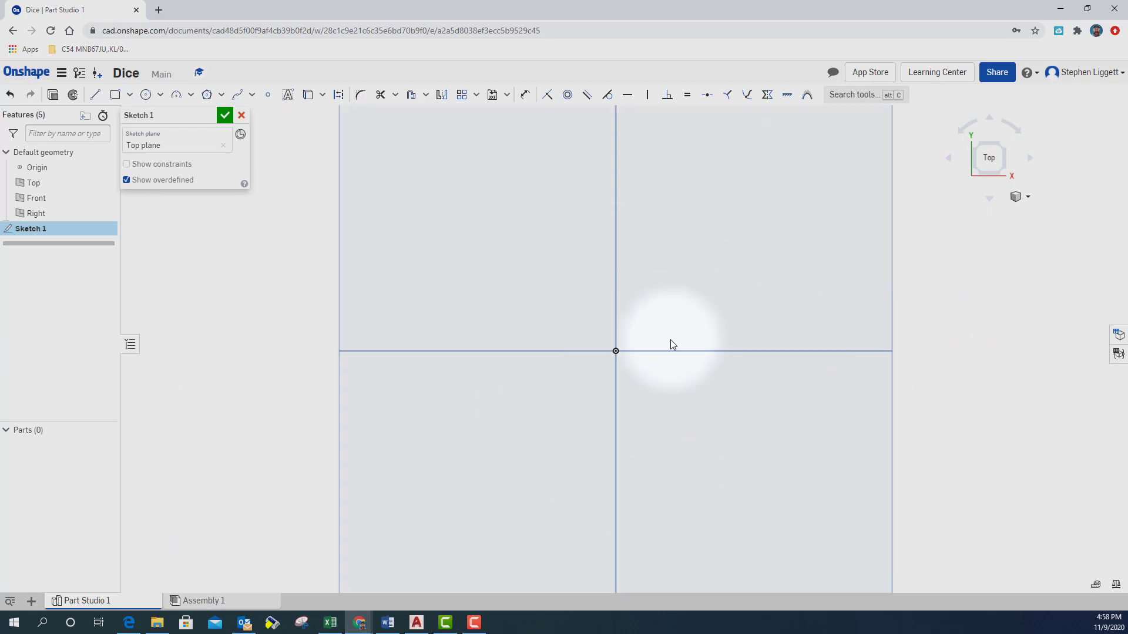
{"action": "scroll", "coordinate": [671, 340], "scroll_direction": "down", "scroll_amount": 3}
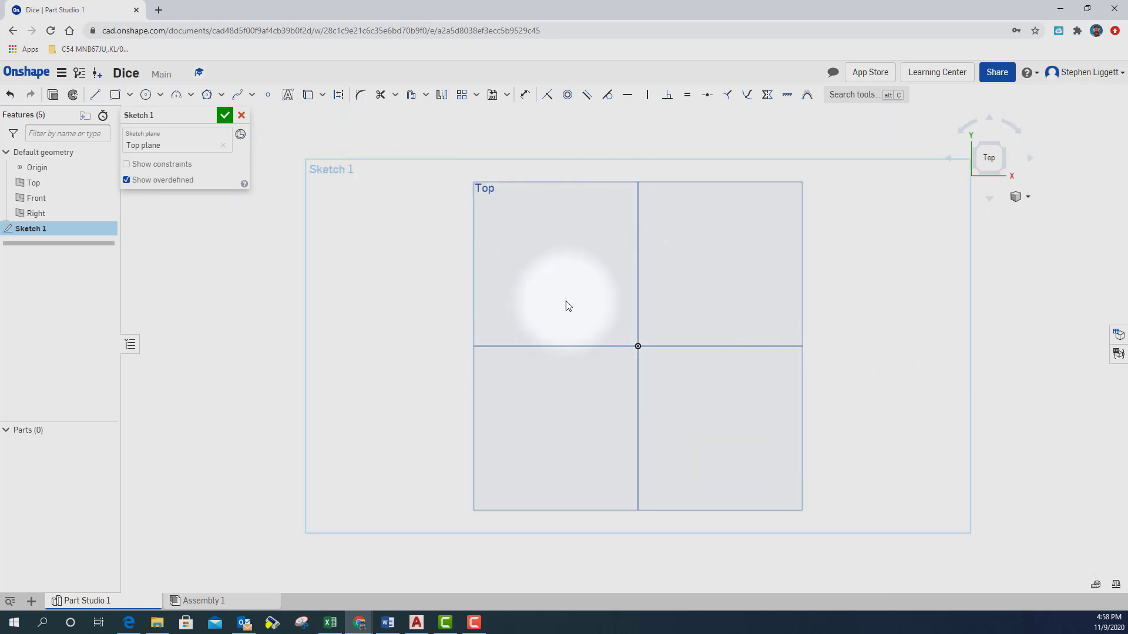
{"action": "scroll", "coordinate": [580, 219], "scroll_direction": "up", "scroll_amount": 2}
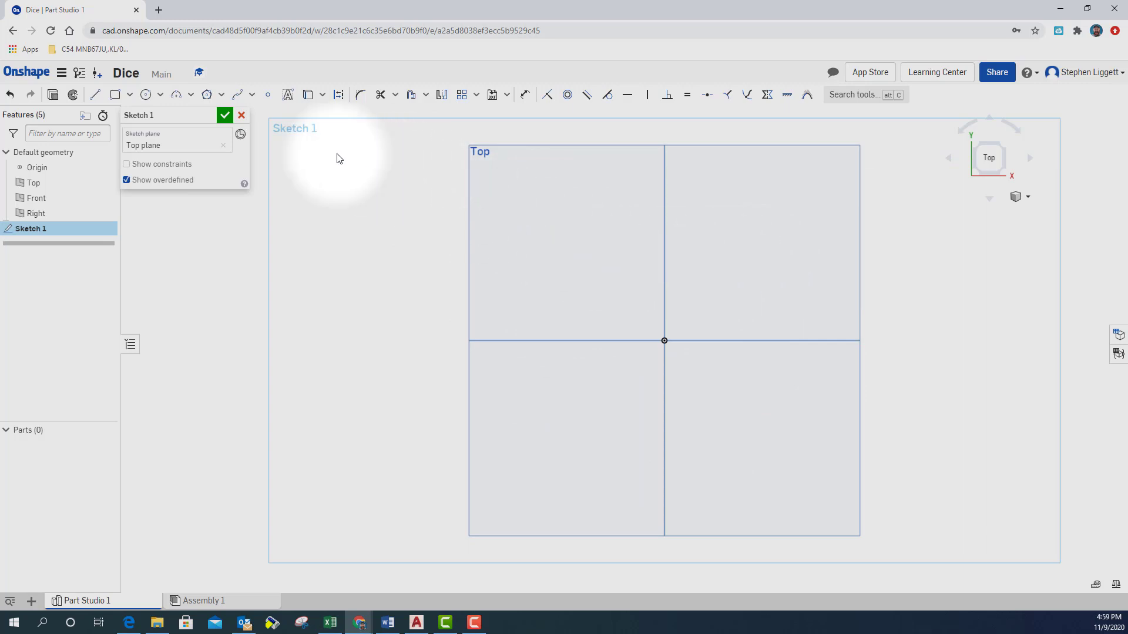
Step: Draw a corner rectangle starting at the origin, set its width and height to 16 mm, and finish the sketch
{"action": "left_click", "coordinate": [116, 96]}
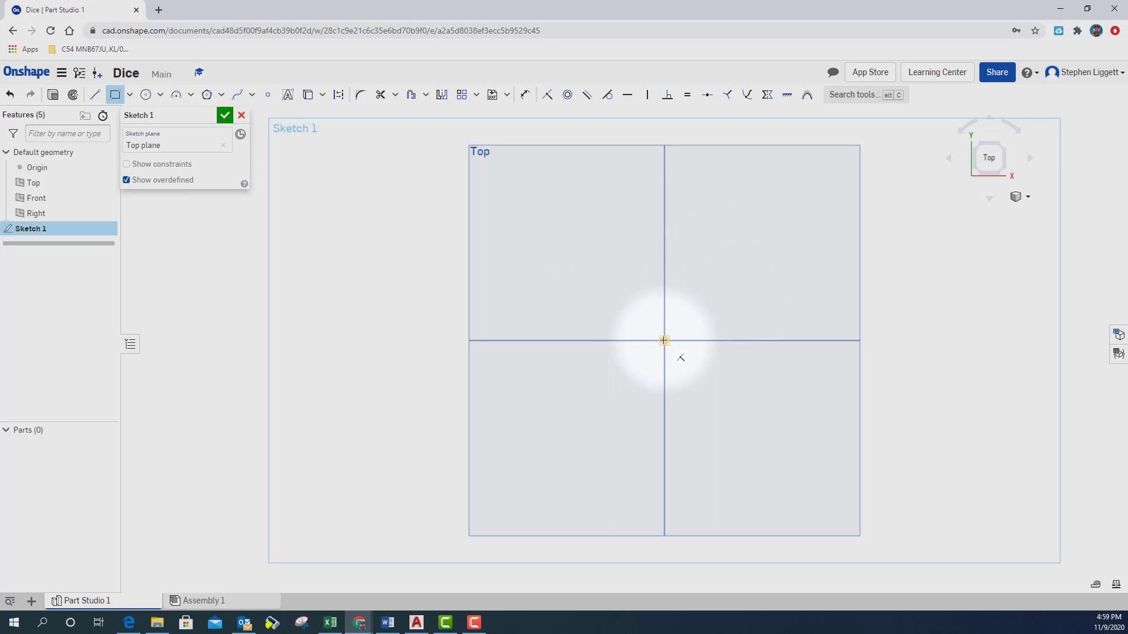
{"action": "left_click", "coordinate": [664, 340]}
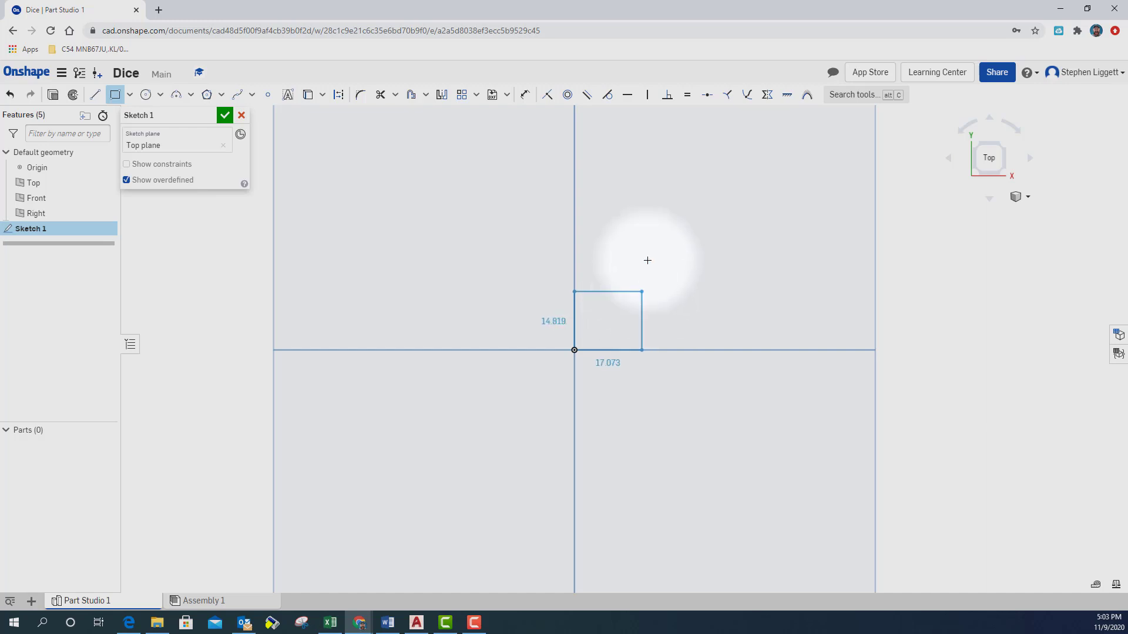
{"action": "left_click", "coordinate": [785, 141]}
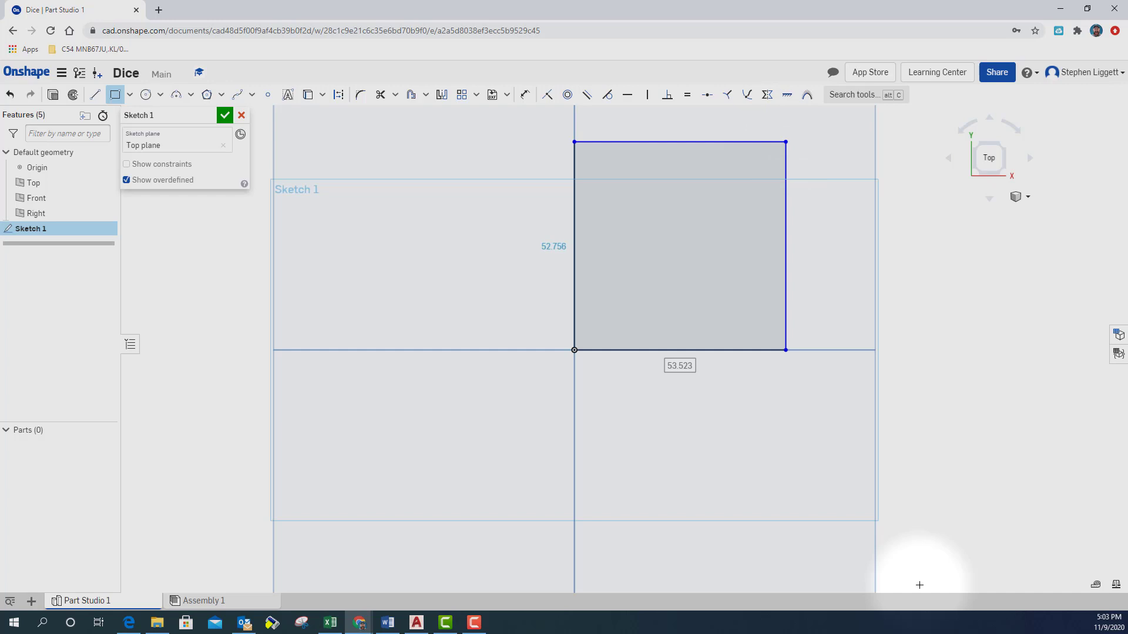
{"action": "type", "text": "16"}
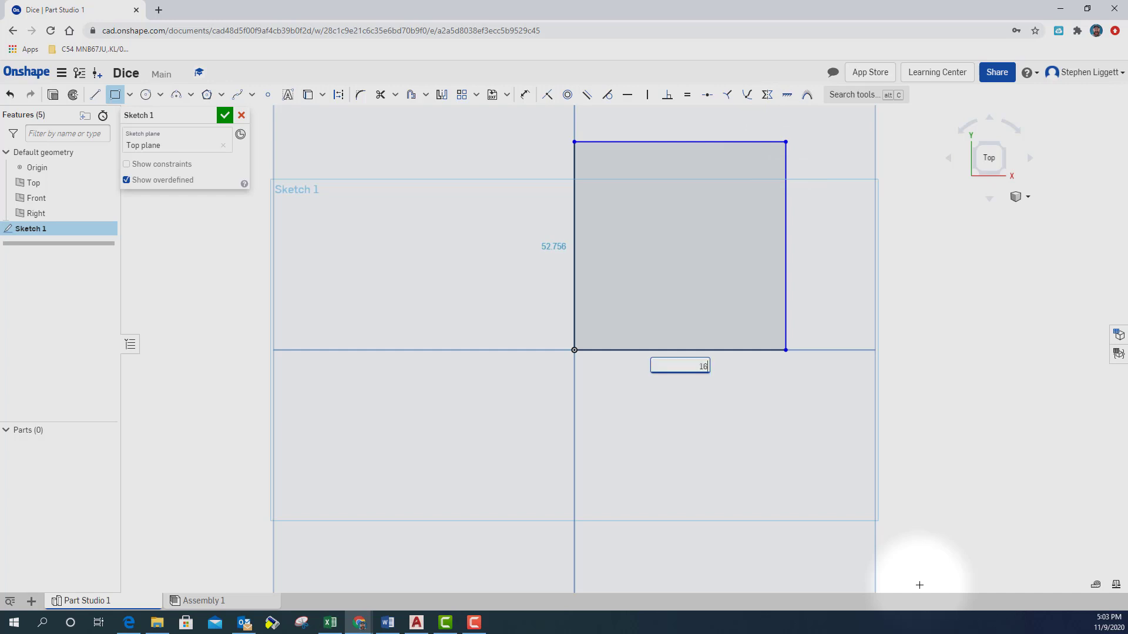
{"action": "key", "text": "Return"}
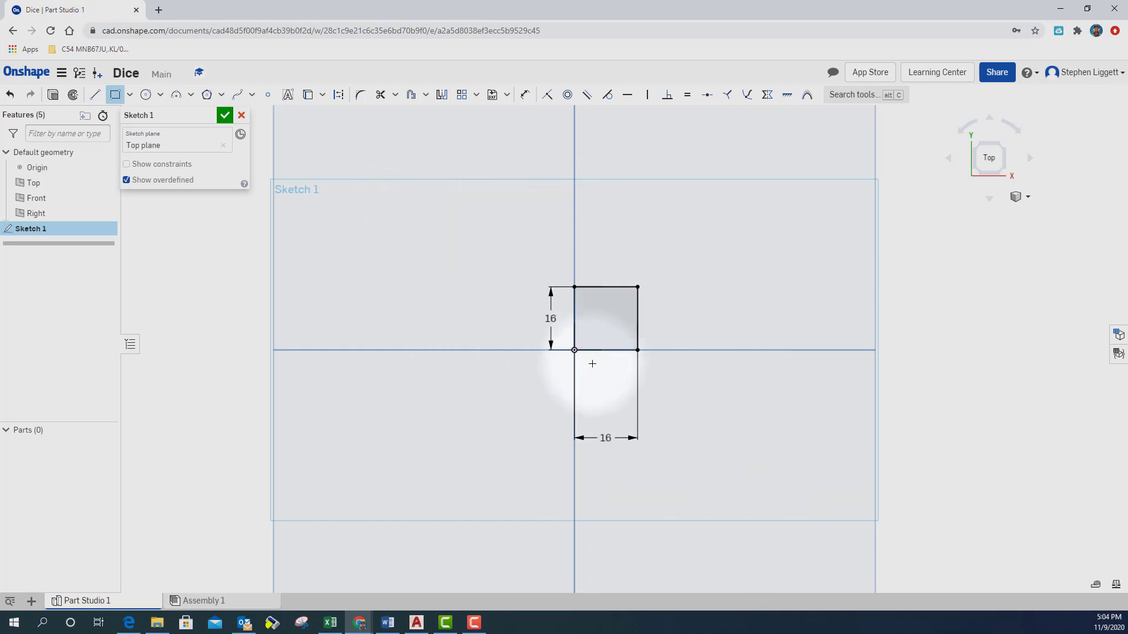
{"action": "right_click", "coordinate": [662, 289]}
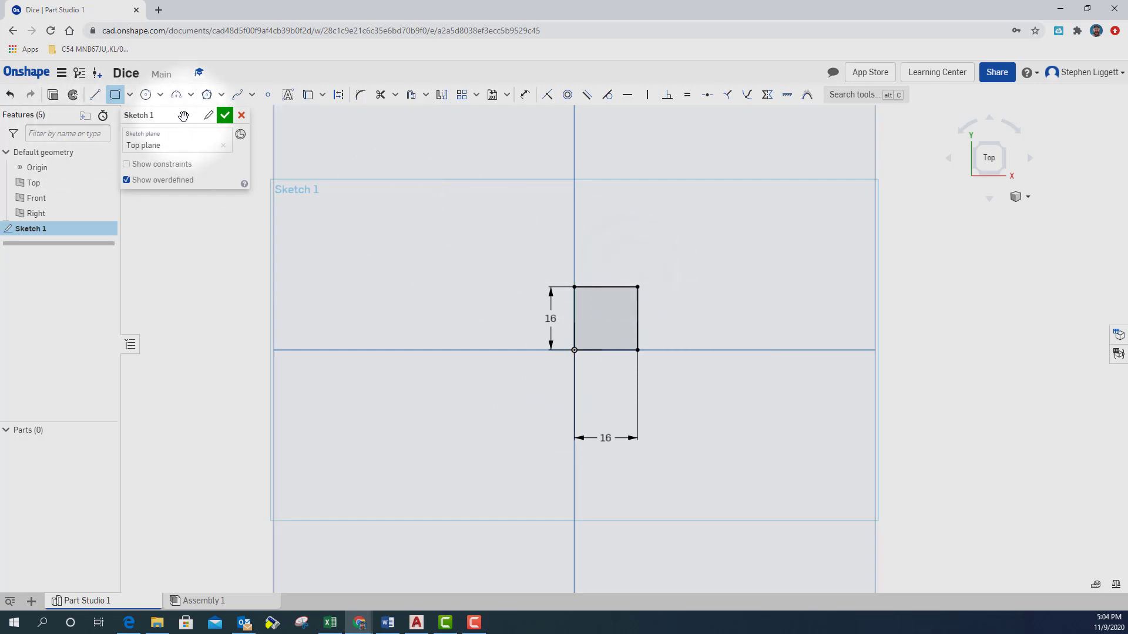
{"action": "left_click", "coordinate": [225, 116]}
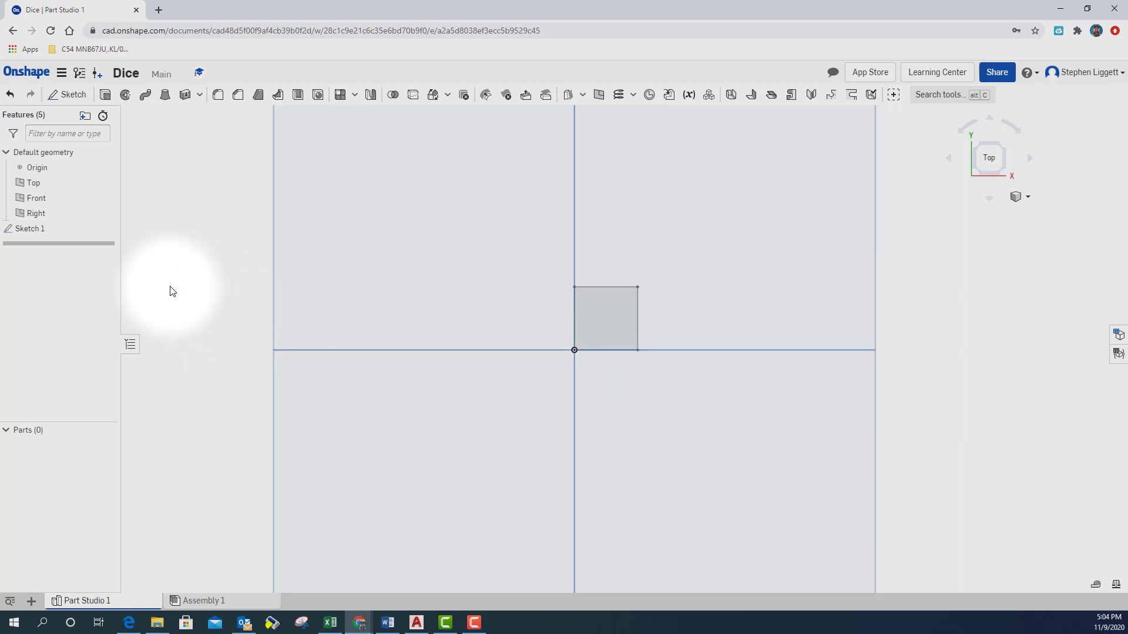
Step: Reopen the square's sketch for editing and set its horizontal dimension to 32 mm
{"action": "left_click", "coordinate": [25, 231]}
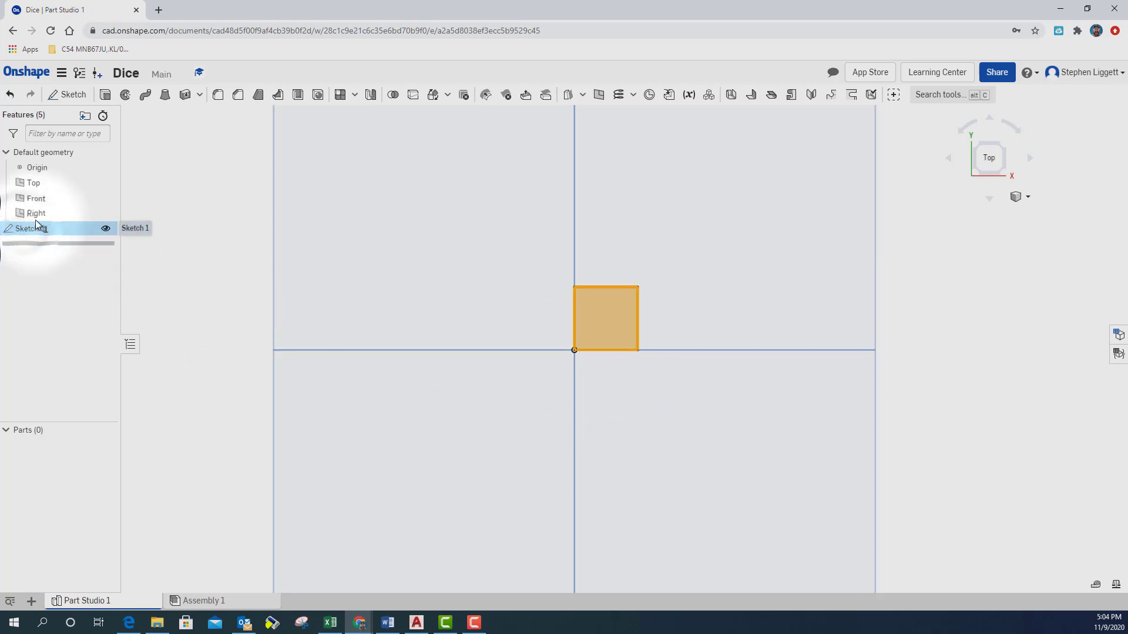
{"action": "right_click", "coordinate": [24, 230]}
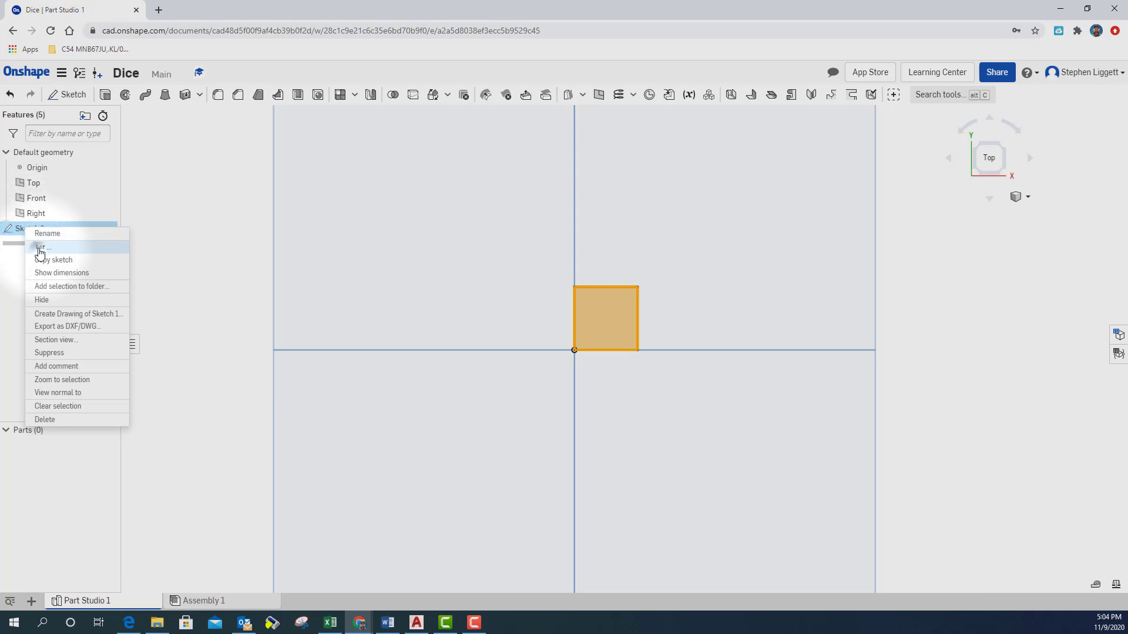
{"action": "left_click", "coordinate": [40, 252]}
{"action": "double_click", "coordinate": [605, 440]}
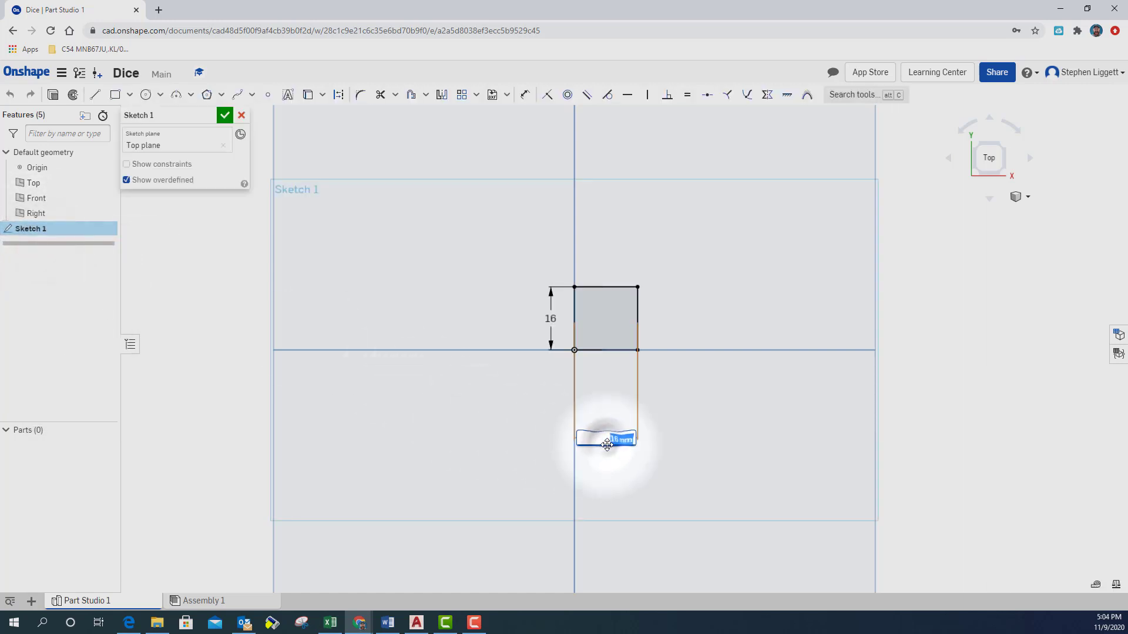
{"action": "type", "text": "32"}
{"action": "key", "text": "Return"}
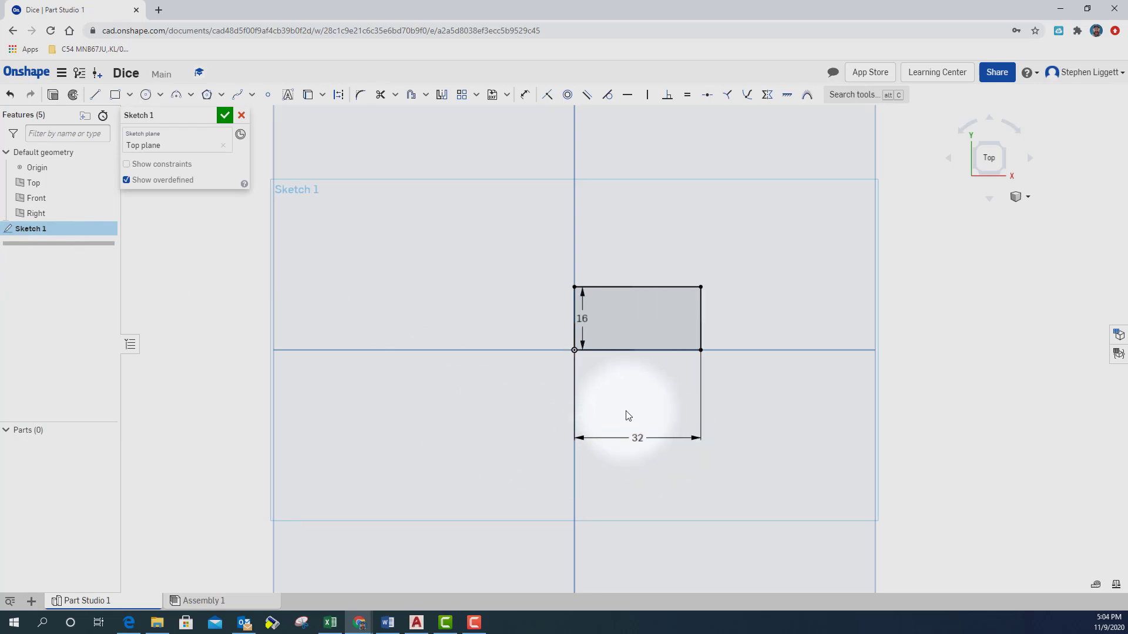
Step: Set the rectangle's horizontal dimension back to 16 mm and finish the sketch
{"action": "double_click", "coordinate": [645, 439]}
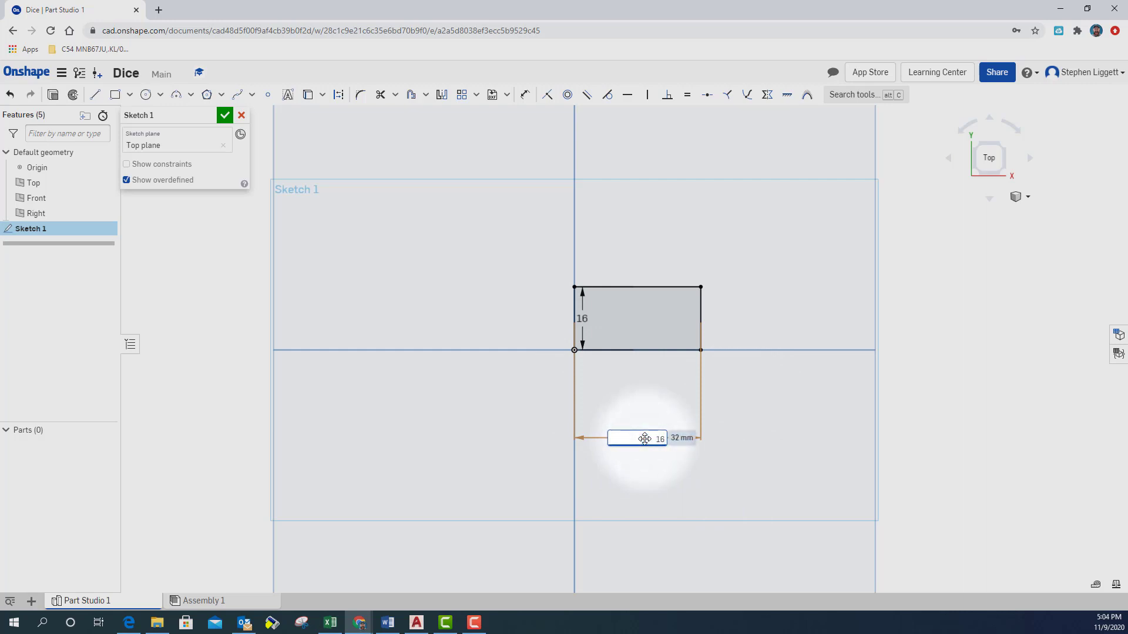
{"action": "key", "text": "Return"}
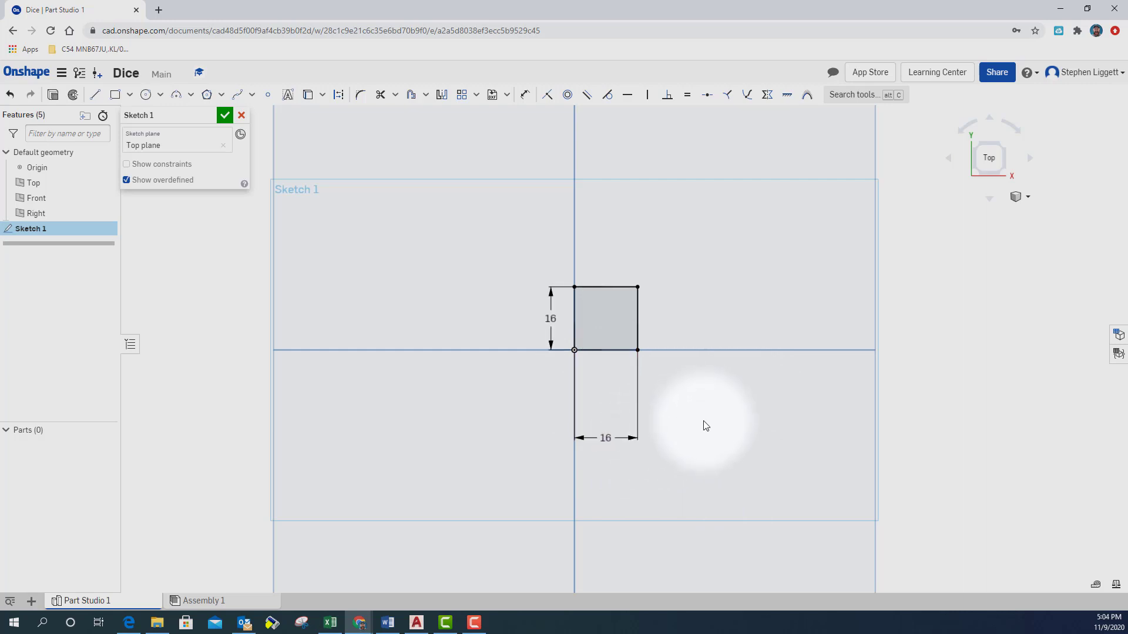
{"action": "key", "text": "Return"}
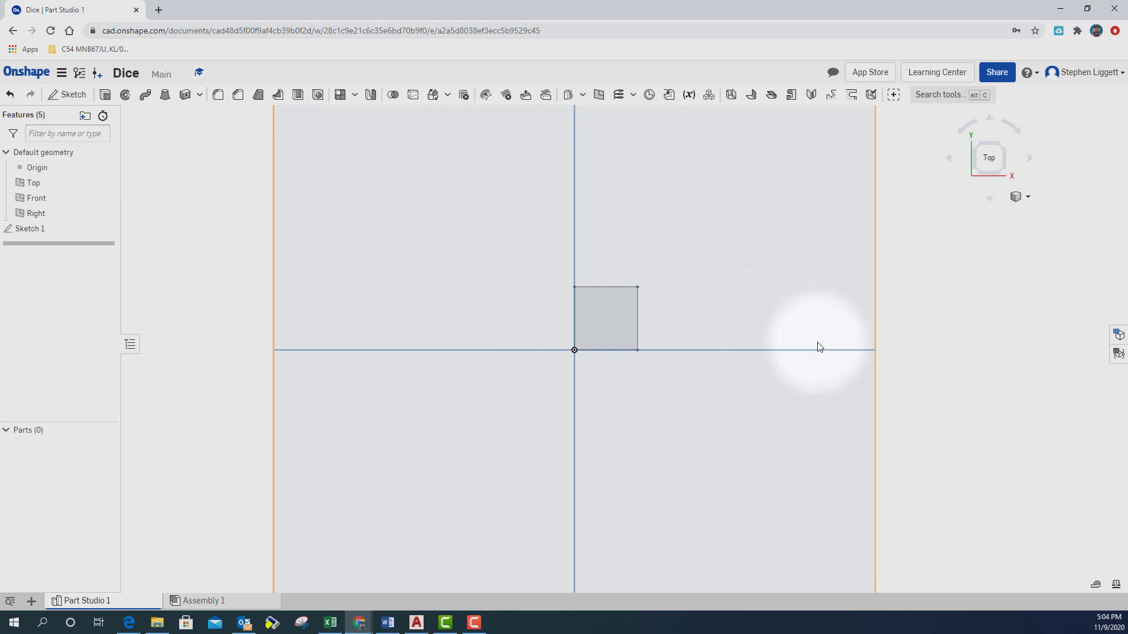
Step: Extrude the square sketch region as a new solid with a Blind depth of 16 mm
{"action": "left_click", "coordinate": [976, 144]}
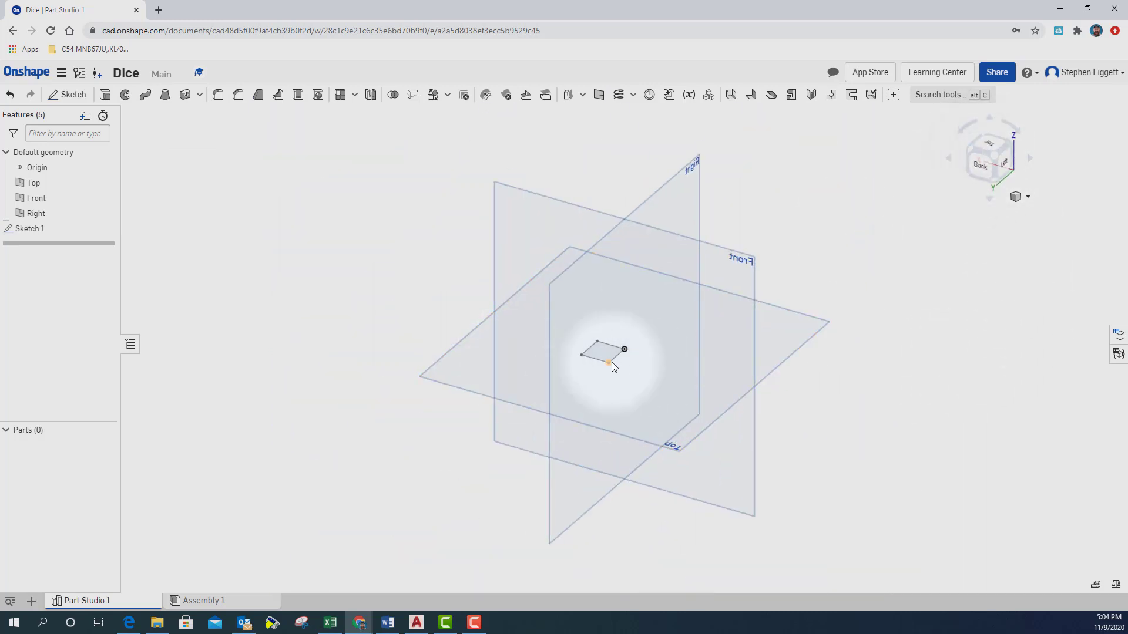
{"action": "scroll", "coordinate": [612, 362], "scroll_direction": "up", "scroll_amount": 5}
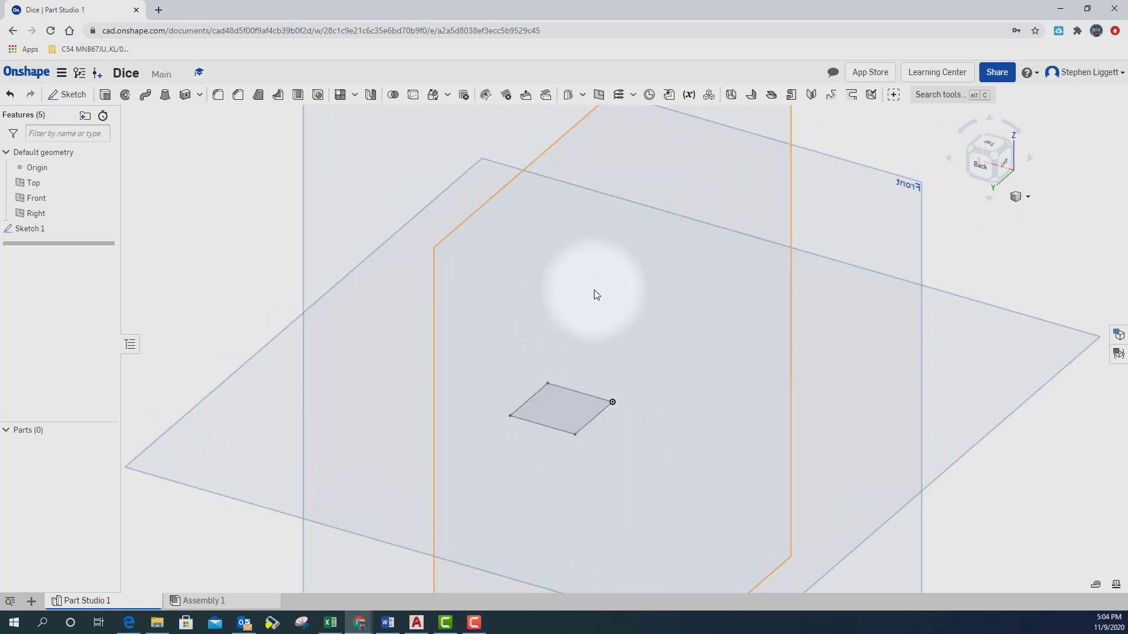
{"action": "left_click", "coordinate": [105, 96]}
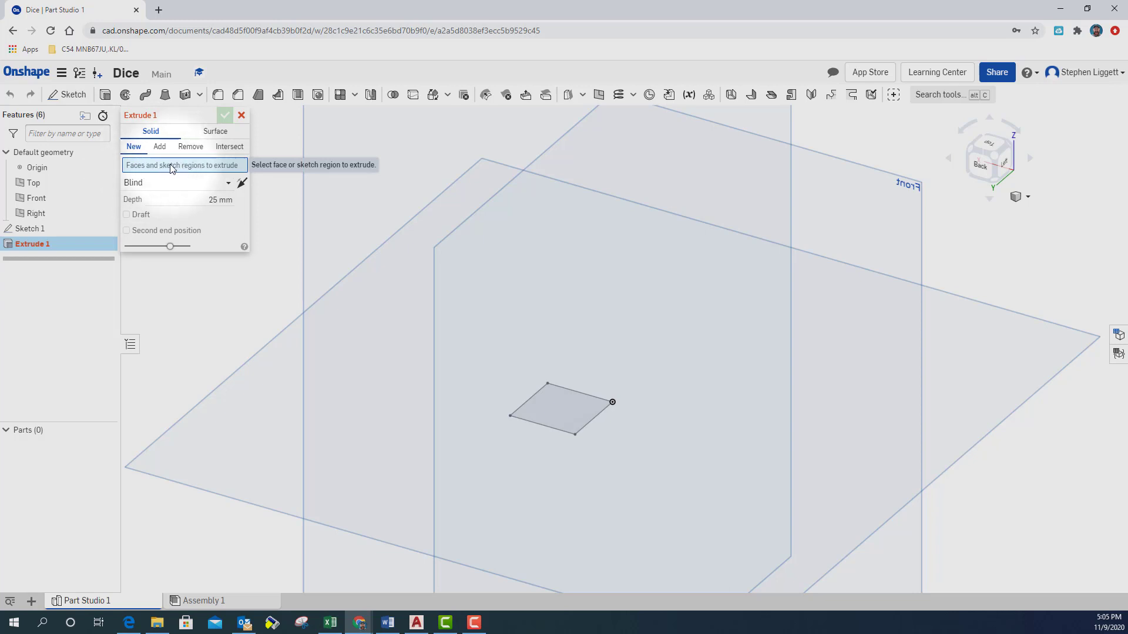
{"action": "left_click", "coordinate": [560, 411]}
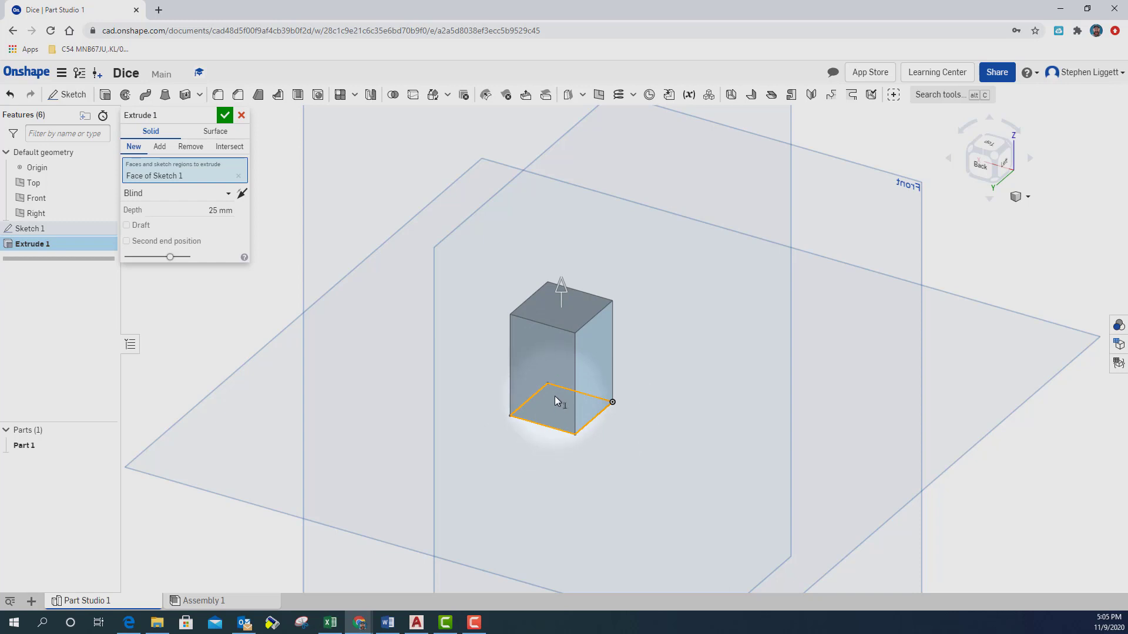
{"action": "left_click", "coordinate": [221, 210]}
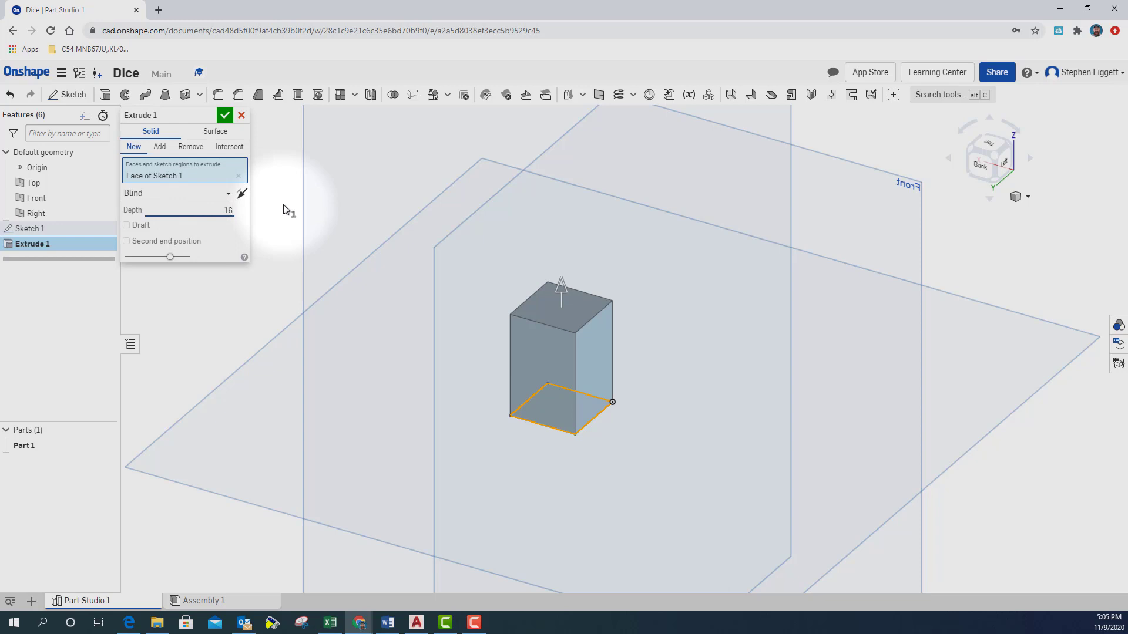
{"action": "left_click", "coordinate": [188, 195]}
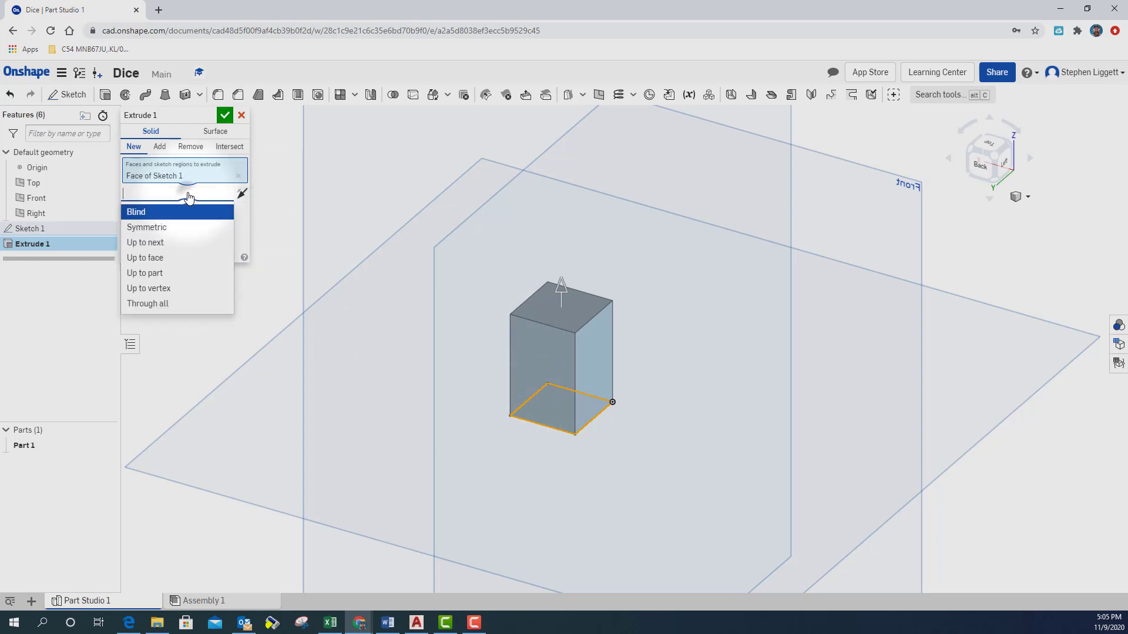
{"action": "left_click", "coordinate": [249, 243]}
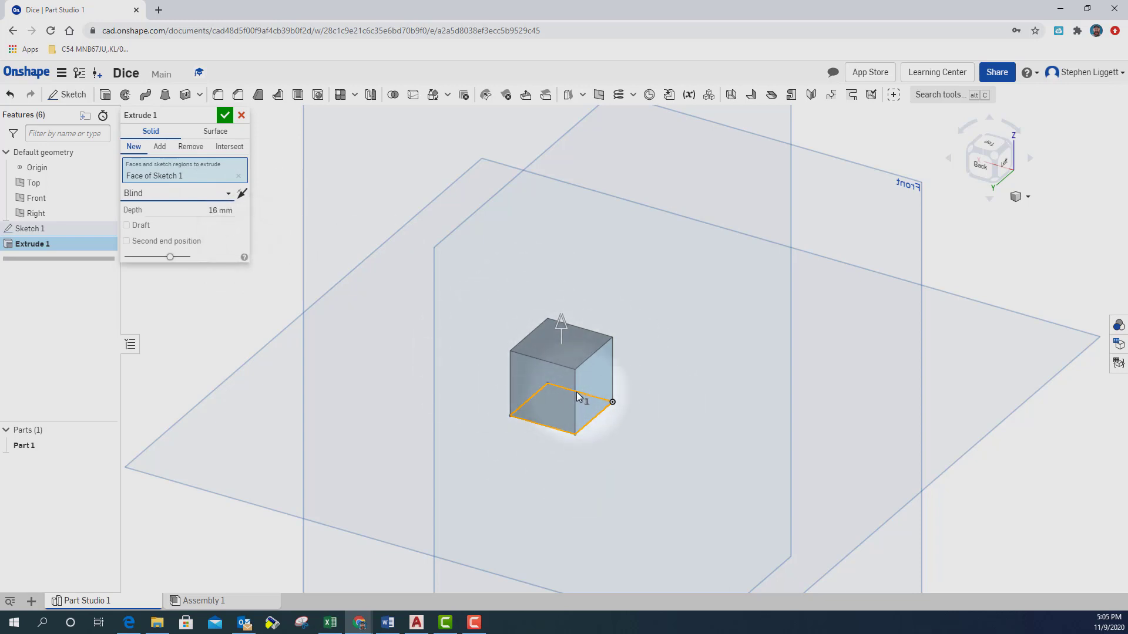
{"action": "left_click", "coordinate": [226, 116]}
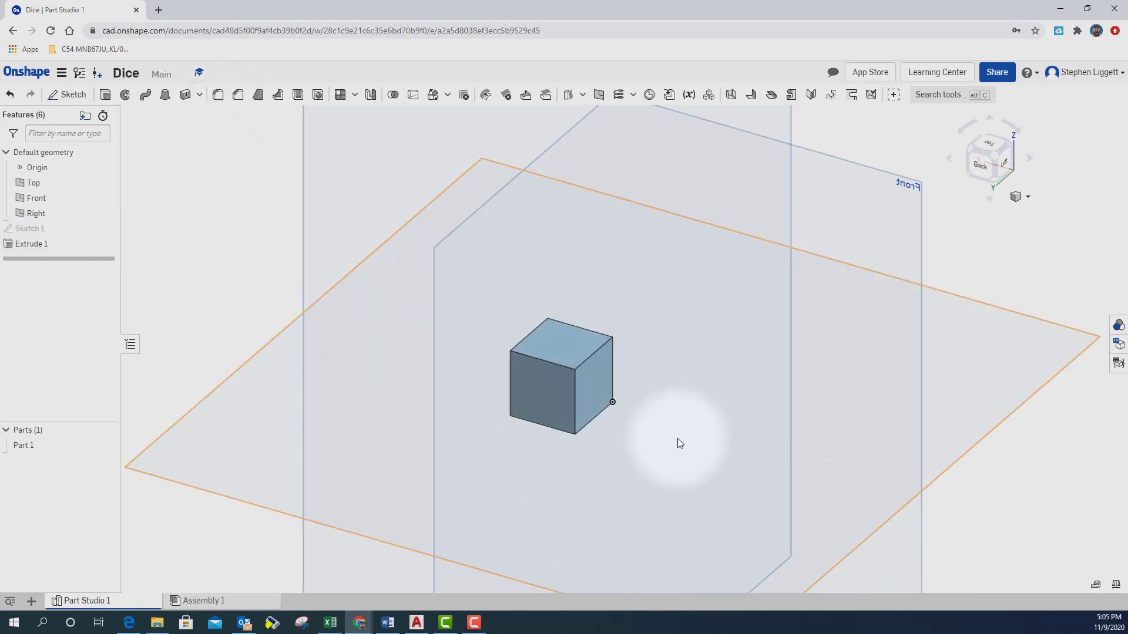
Step: Start a new sketch on the top face of the cube and view it from the Top
{"action": "right_click_drag", "start_coordinate": [728, 429], "coordinate": [639, 521]}
{"action": "scroll", "coordinate": [609, 355], "scroll_direction": "up", "scroll_amount": 5}
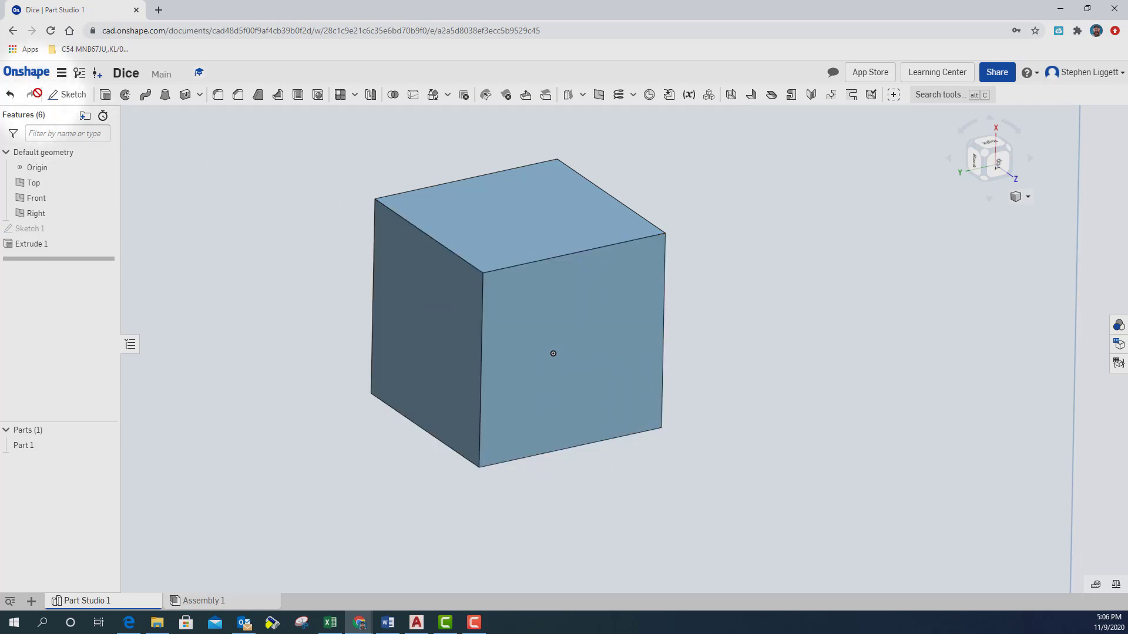
{"action": "left_click", "coordinate": [68, 95]}
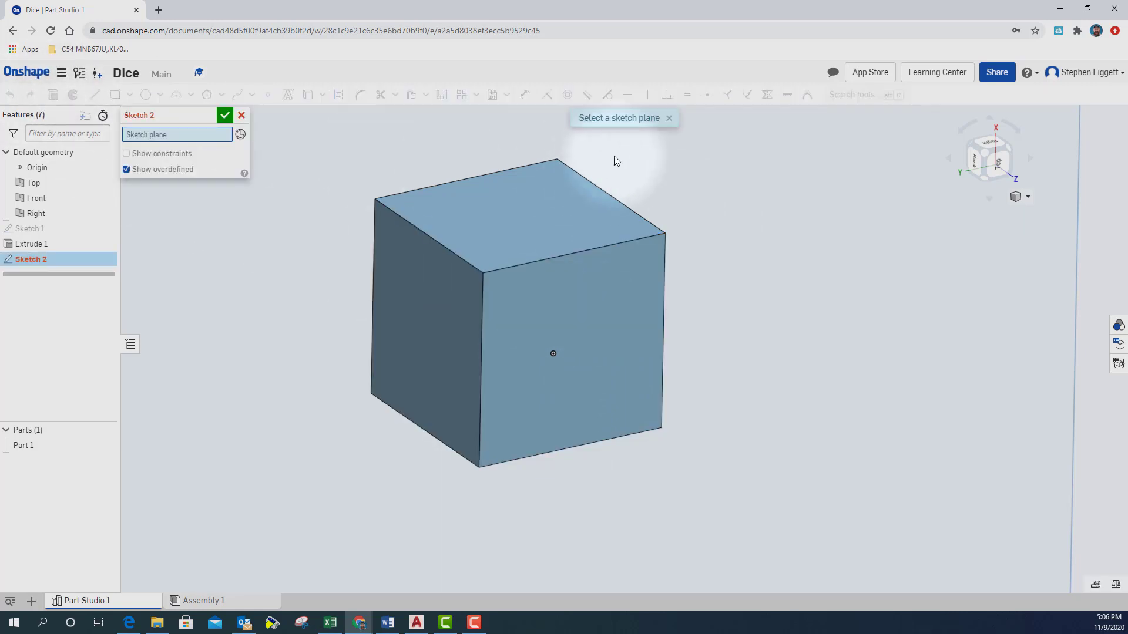
{"action": "left_click", "coordinate": [576, 315]}
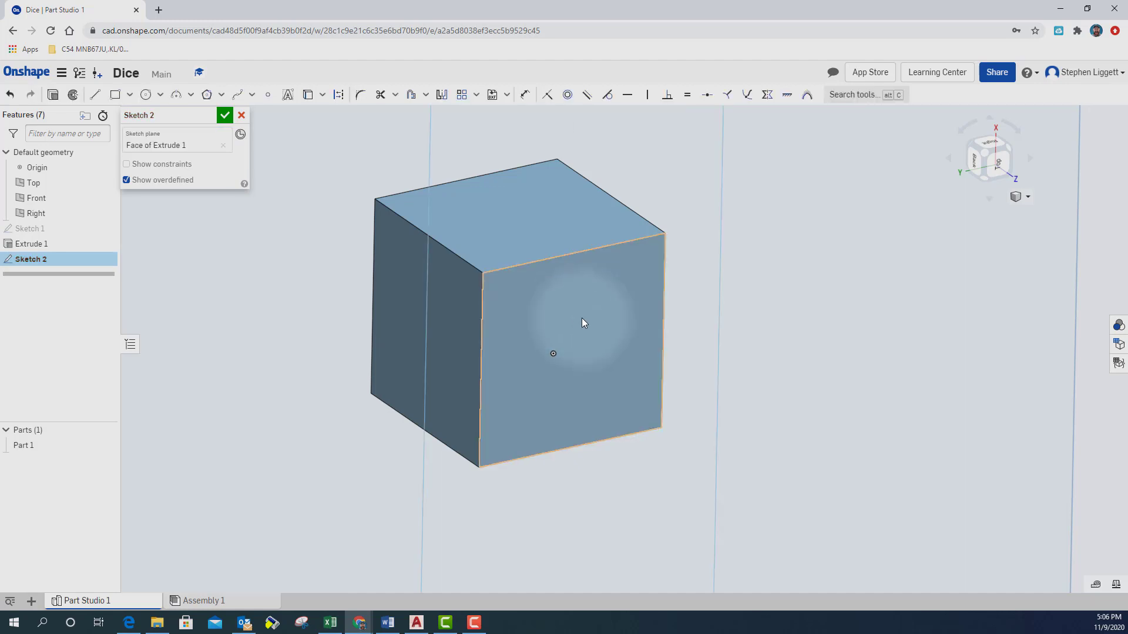
{"action": "left_click", "coordinate": [999, 164]}
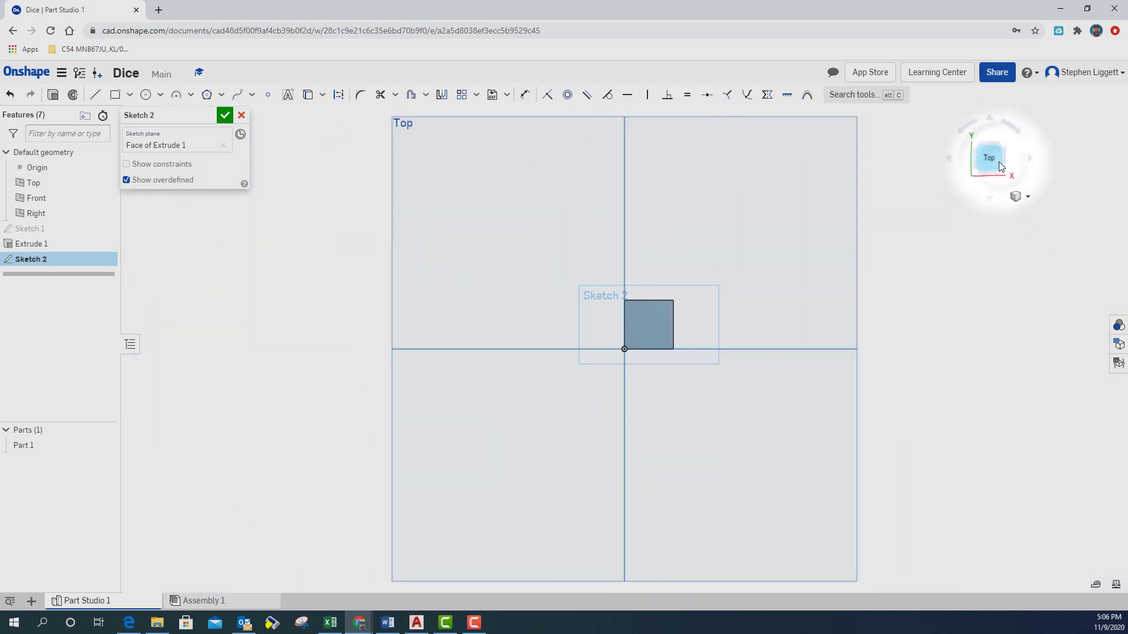
{"action": "scroll", "coordinate": [635, 317], "scroll_direction": "up", "scroll_amount": 5}
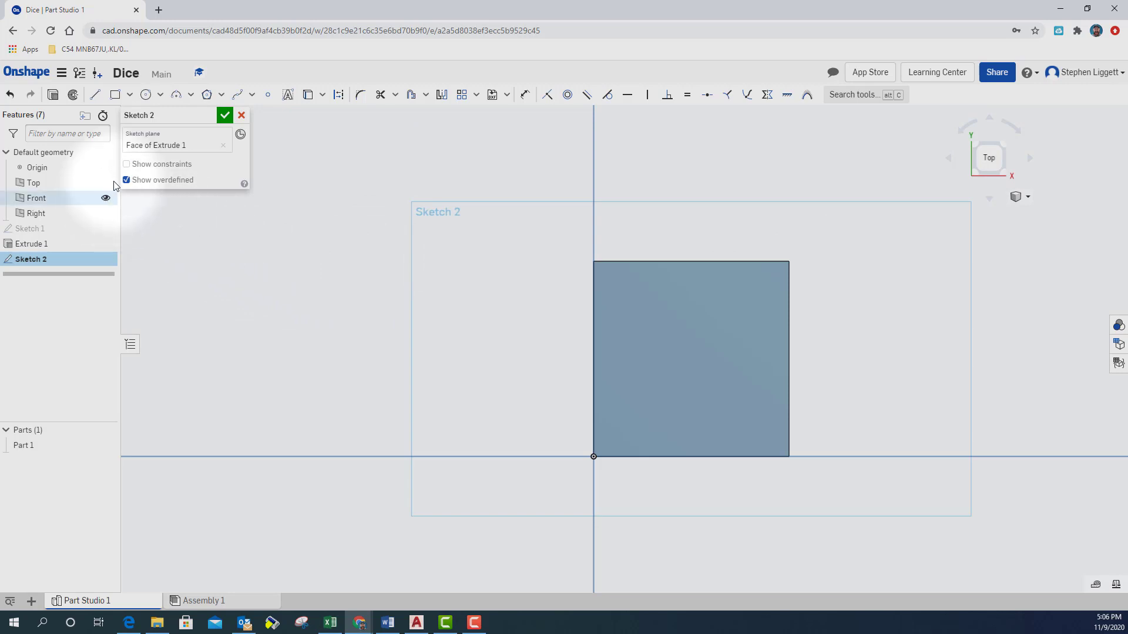
Step: Draw a 3 mm diameter circle near the upper-left corner of the cube's top face
{"action": "left_click", "coordinate": [146, 95]}
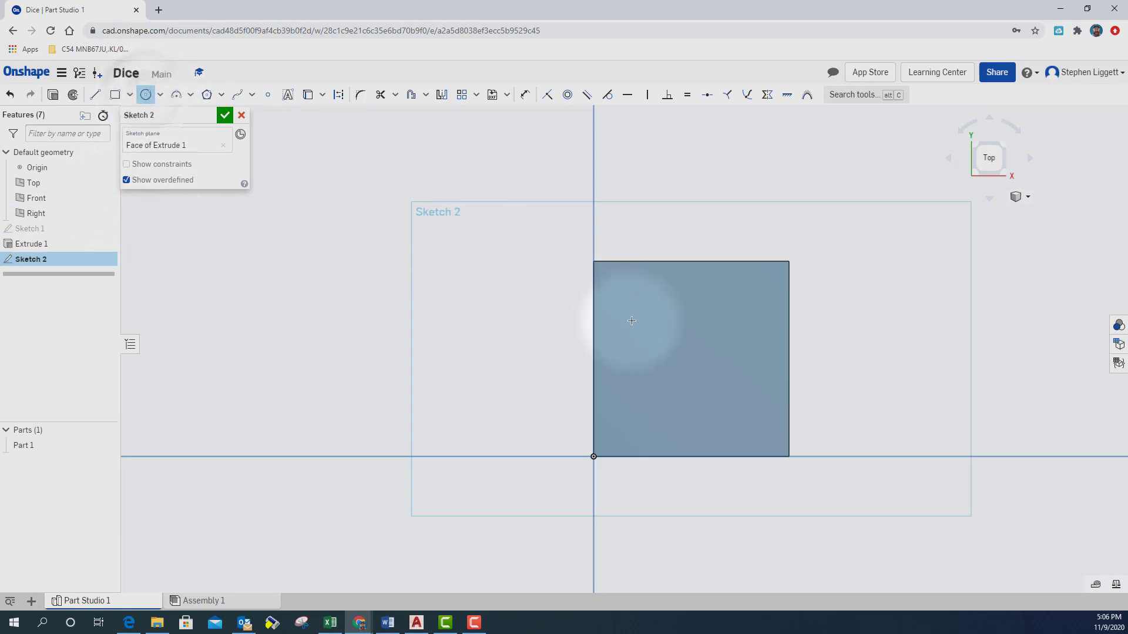
{"action": "left_click", "coordinate": [635, 302]}
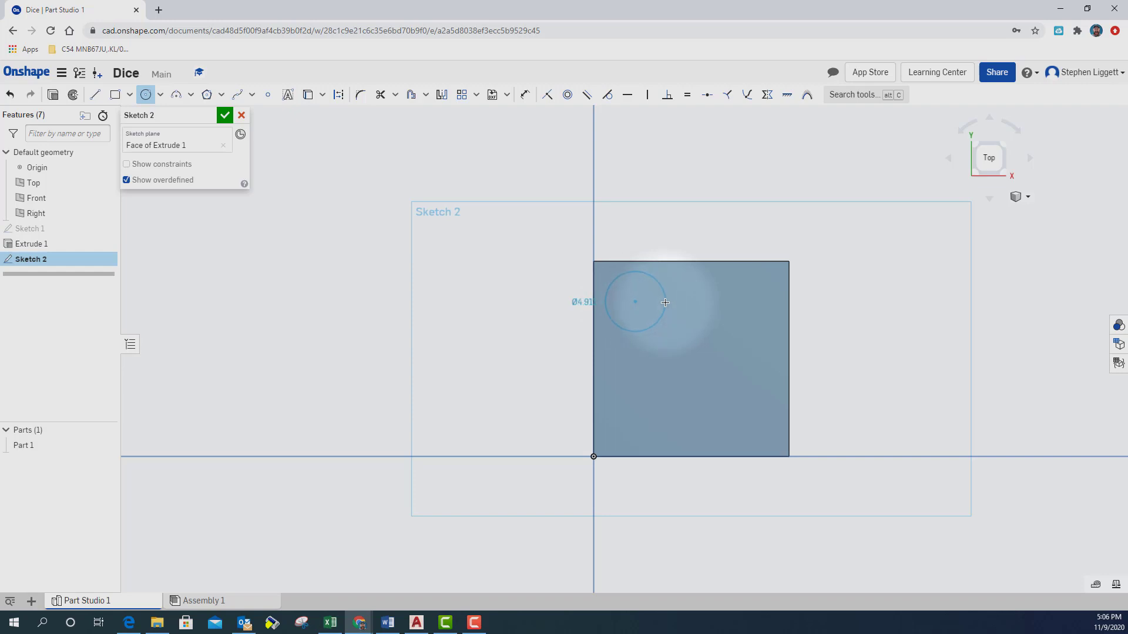
{"action": "left_click", "coordinate": [665, 302]}
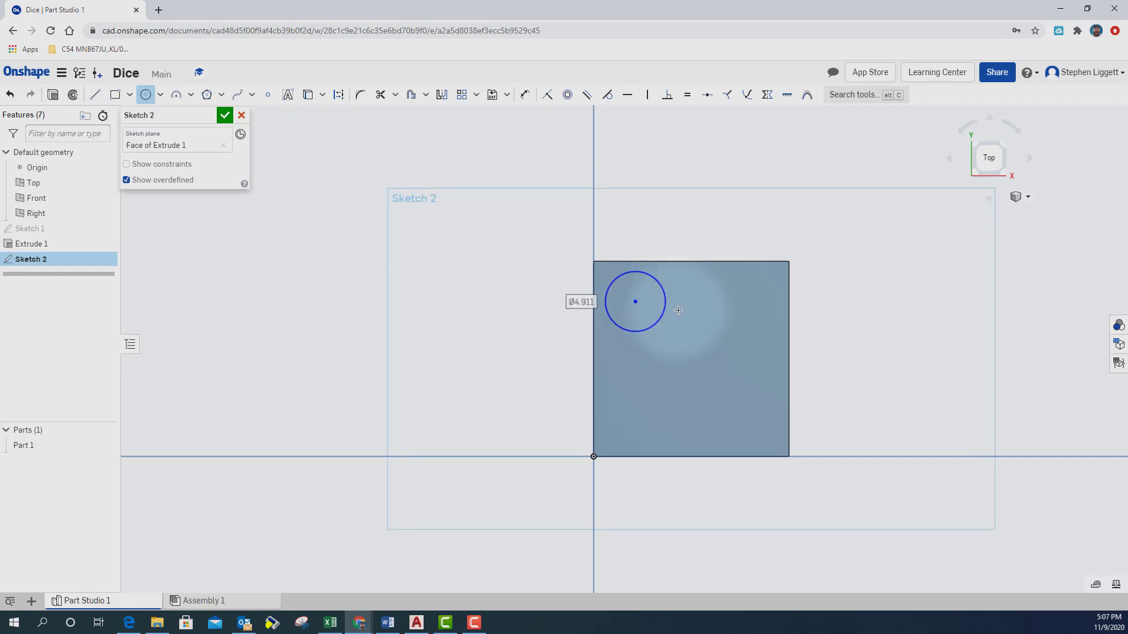
{"action": "type", "text": "3"}
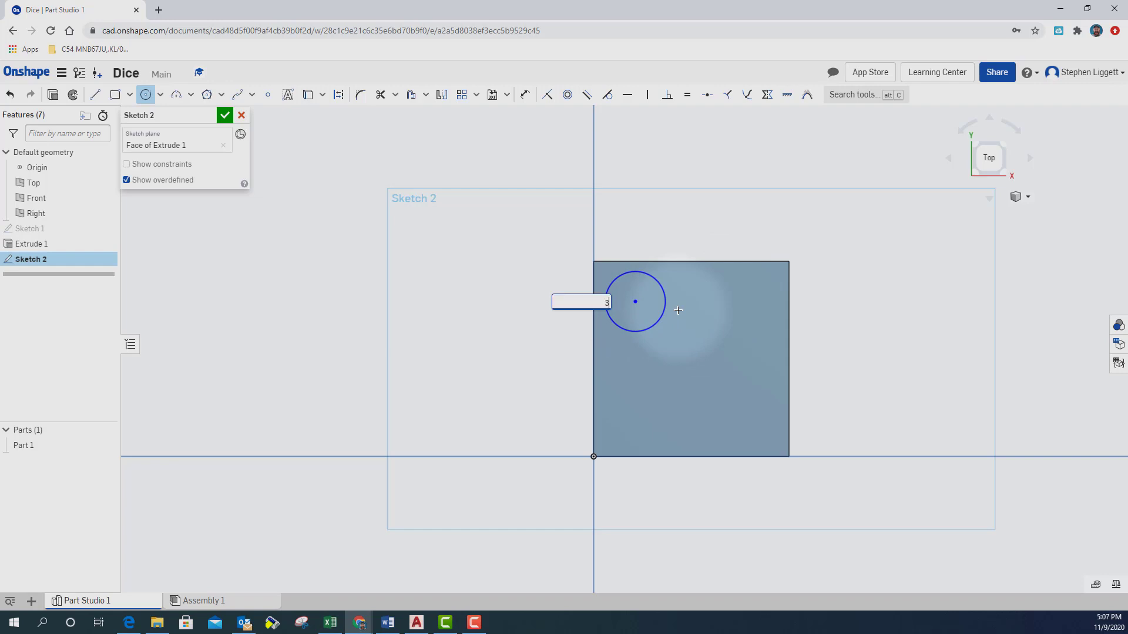
{"action": "key", "text": "Return"}
Step: Add a 3 mm circle near the face's upper-right corner and a circle about 4.4 mm in diameter near its centre
{"action": "left_click", "coordinate": [716, 288]}
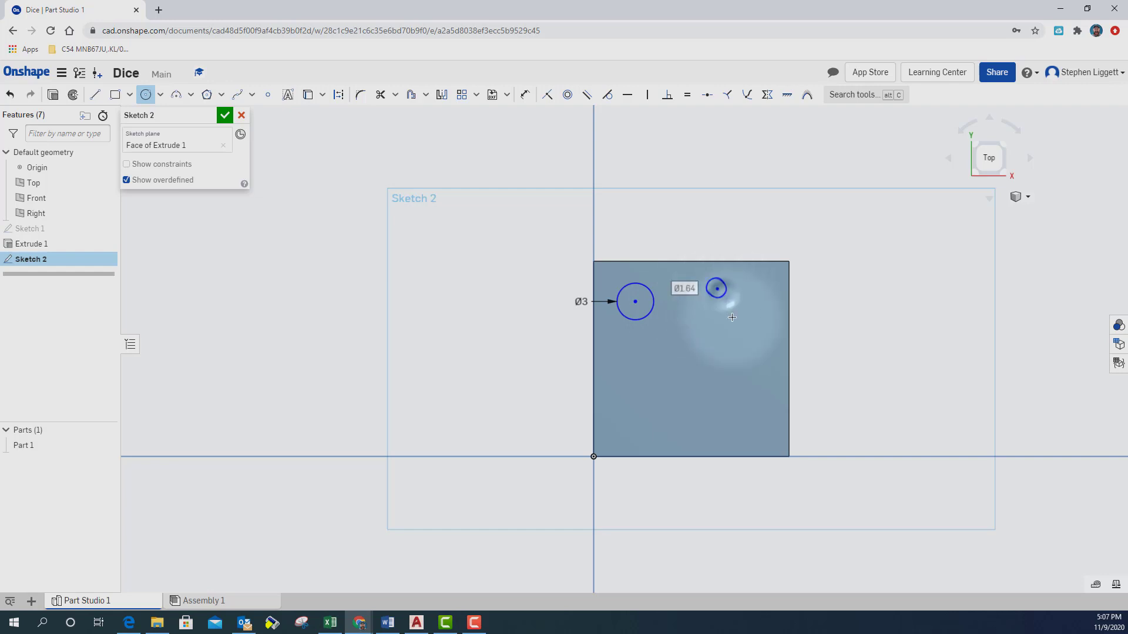
{"action": "type", "text": "3"}
{"action": "key", "text": "Return"}
{"action": "left_click", "coordinate": [697, 361]}
{"action": "left_click", "coordinate": [723, 371]}
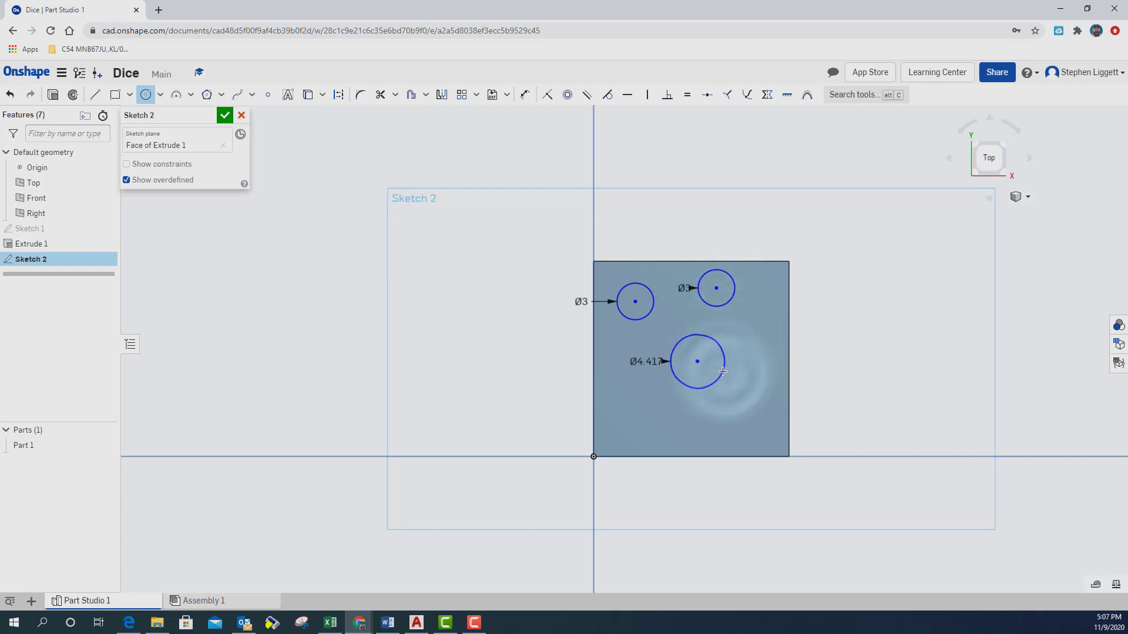
Step: Draw 3 mm diameter circles near the lower-left and lower-right corners of the face, then leave the Circle tool
{"action": "left_click", "coordinate": [625, 409]}
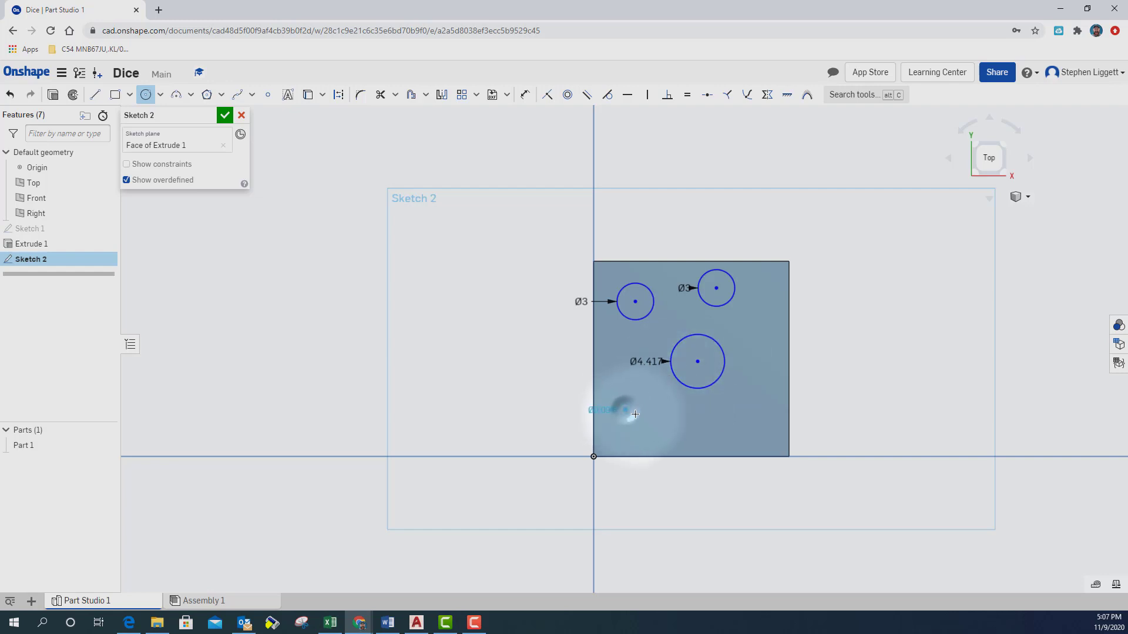
{"action": "type", "text": "3"}
{"action": "key", "text": "Return"}
{"action": "left_click", "coordinate": [719, 417]}
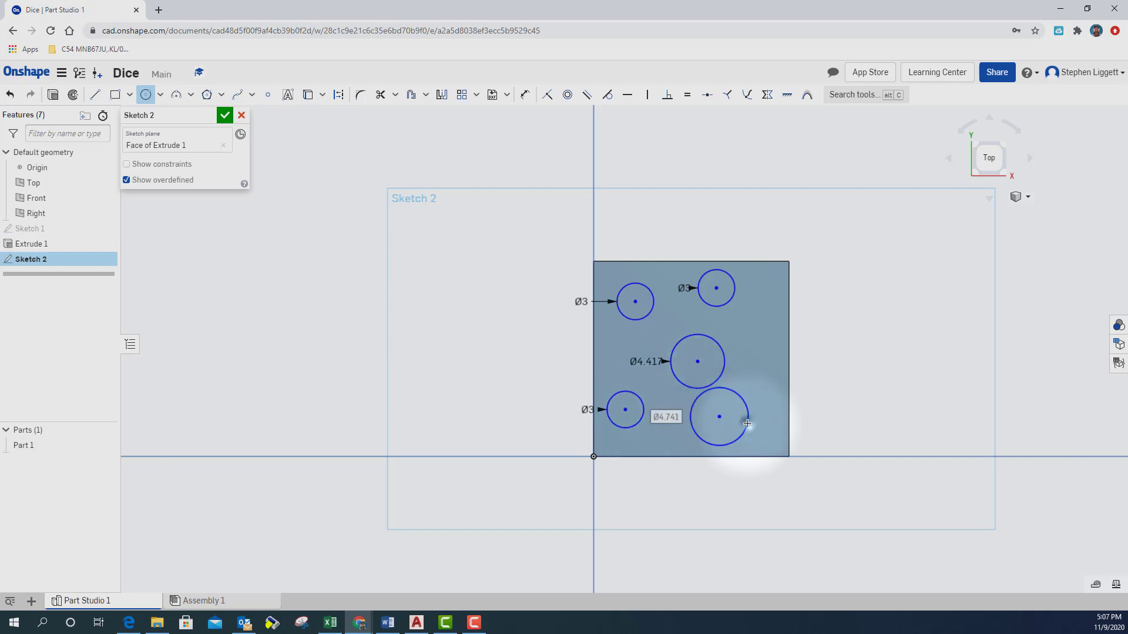
{"action": "type", "text": "3"}
{"action": "key", "text": "Return"}
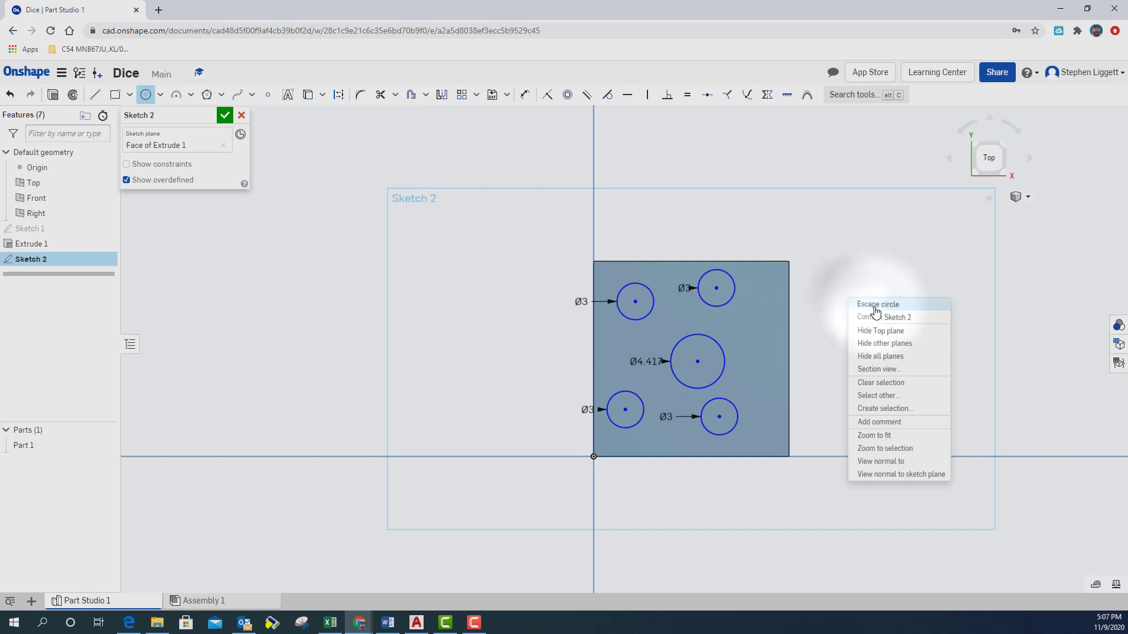
{"action": "left_click", "coordinate": [844, 276]}
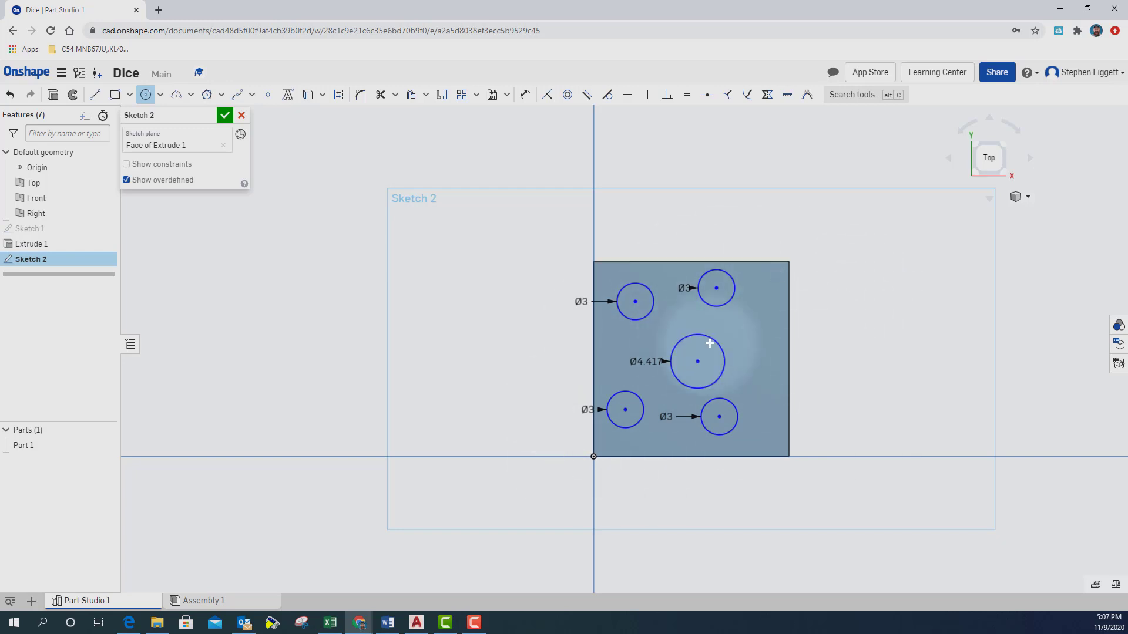
{"action": "right_click", "coordinate": [823, 298]}
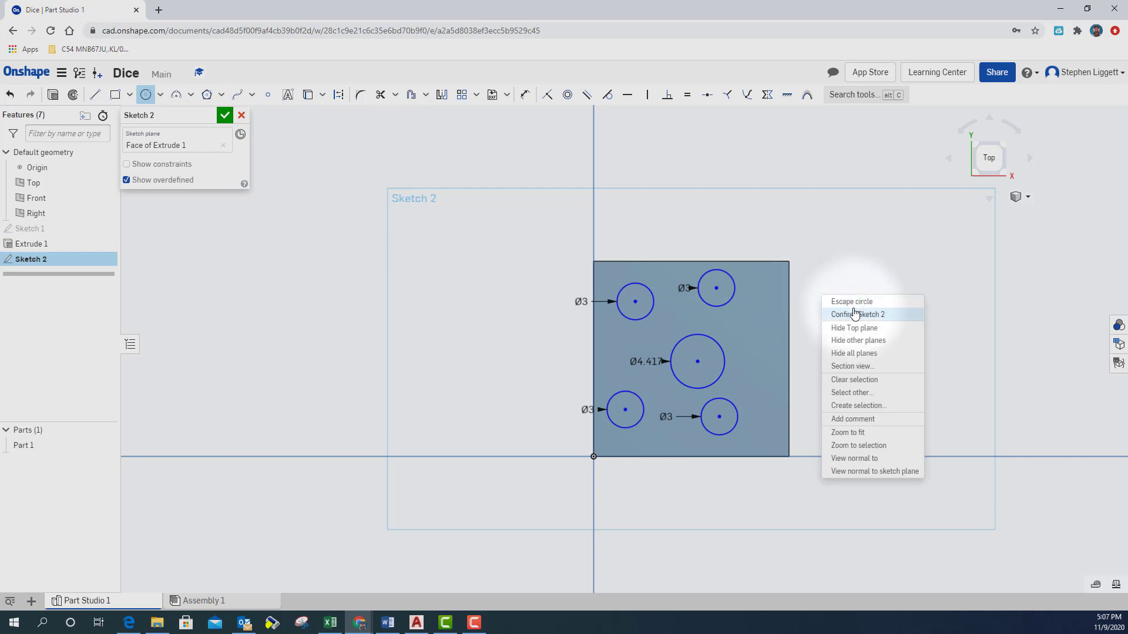
{"action": "left_click", "coordinate": [833, 269]}
{"action": "key", "text": "Escape"}
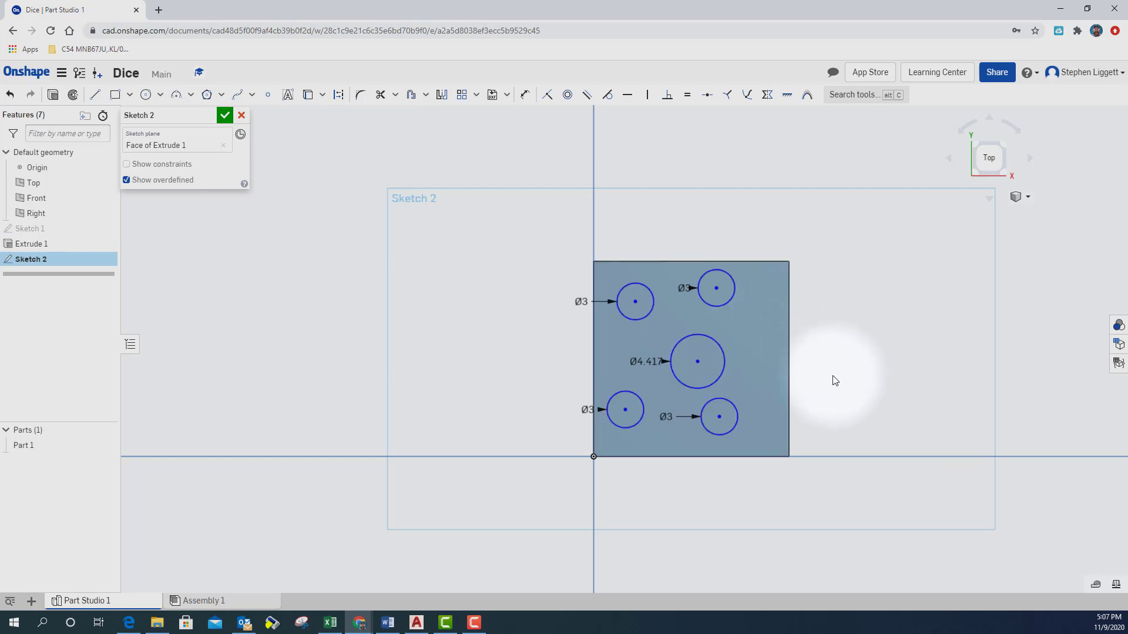
Step: Set the diameter of the circle near the face's centre to 3 mm
{"action": "double_click", "coordinate": [652, 365]}
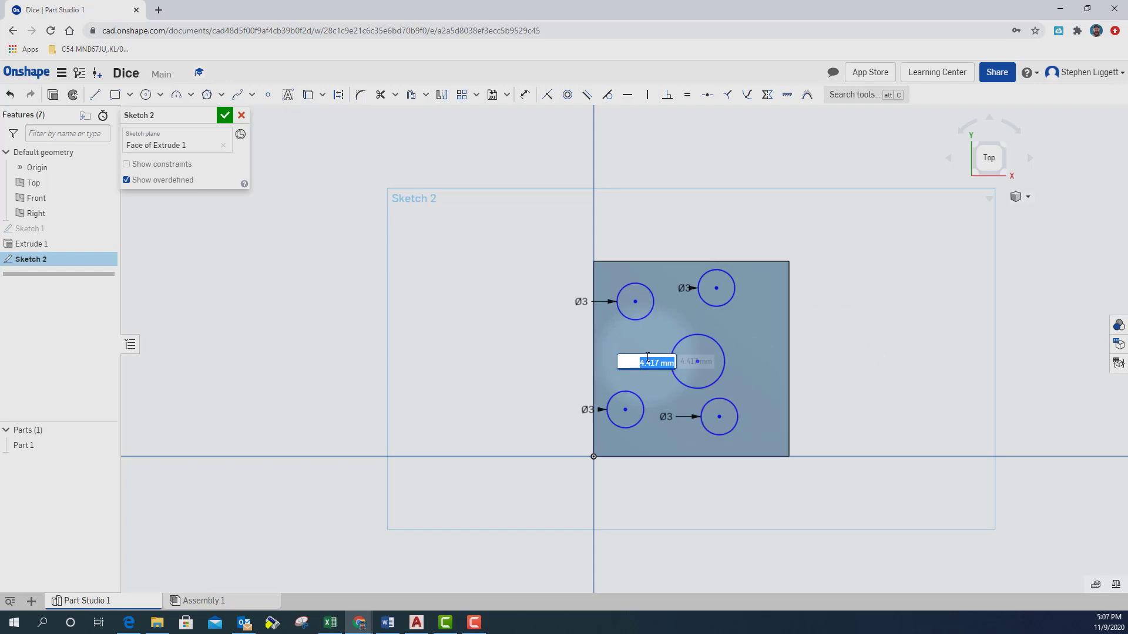
{"action": "type", "text": "3"}
{"action": "key", "text": "Return"}
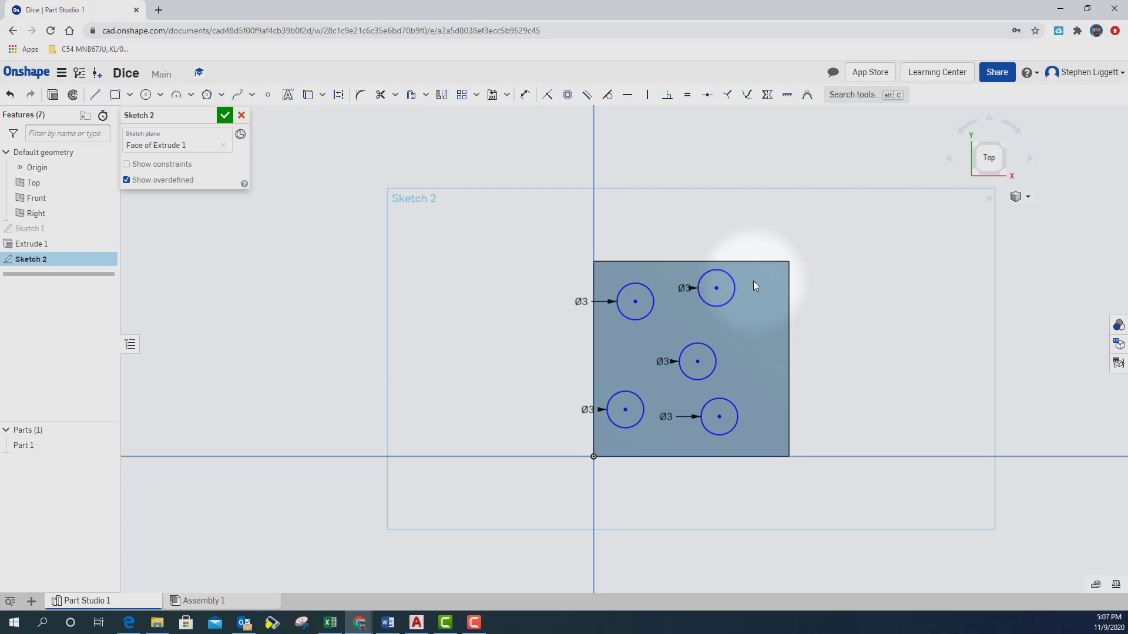
Step: Dimension the upper-left circle's centre 4 mm from the top edge and 4 mm from the left edge of the face
{"action": "left_click", "coordinate": [525, 97]}
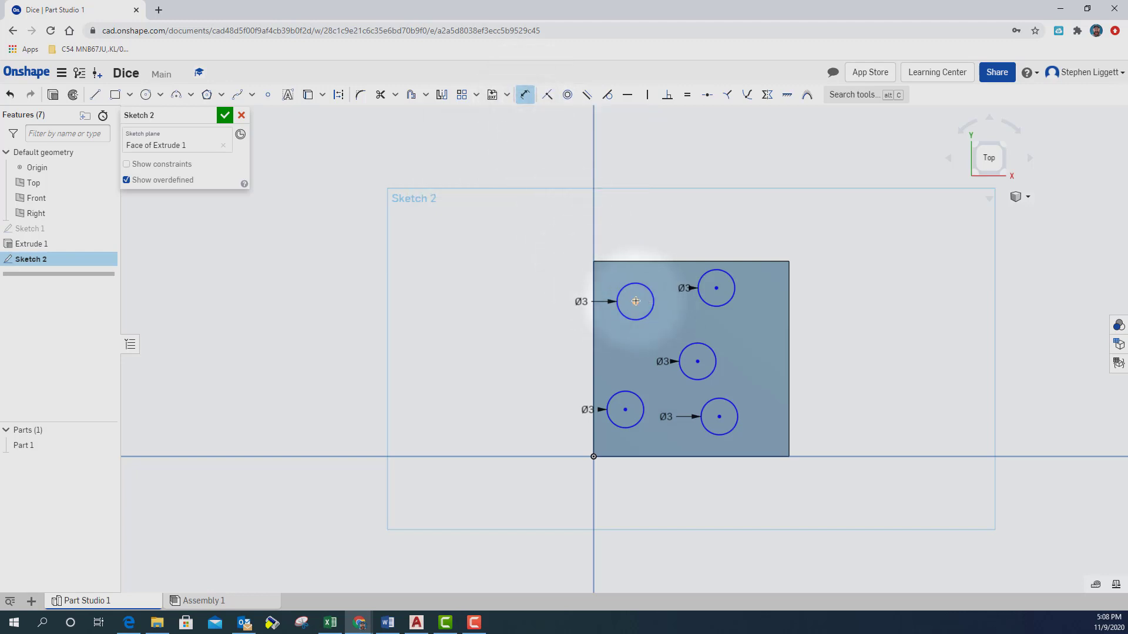
{"action": "left_click", "coordinate": [640, 262]}
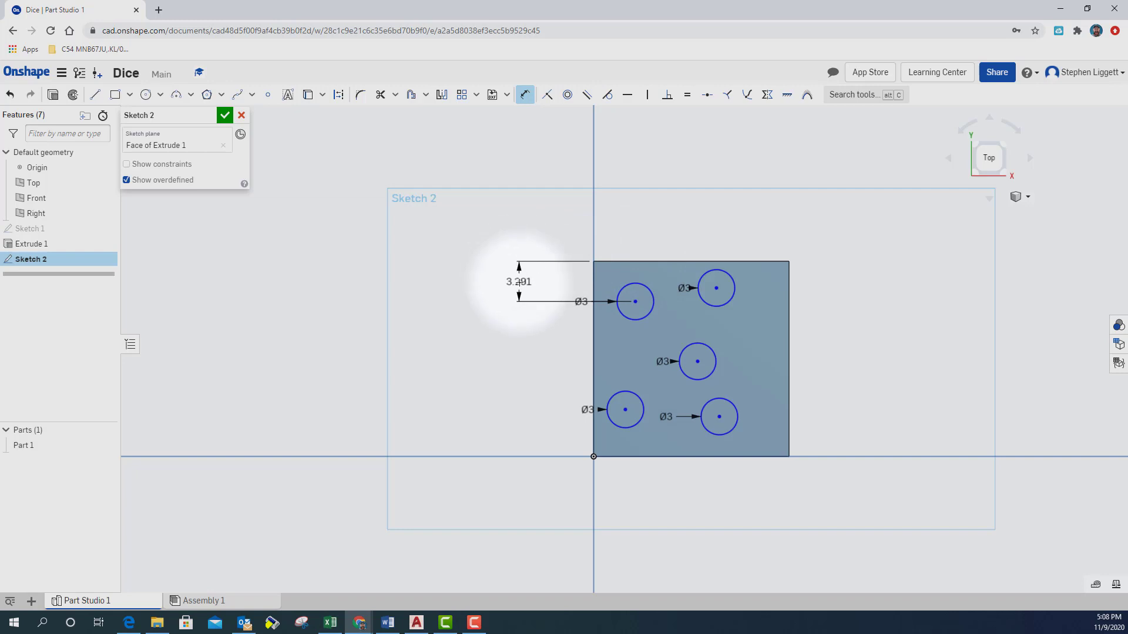
{"action": "left_click", "coordinate": [519, 280]}
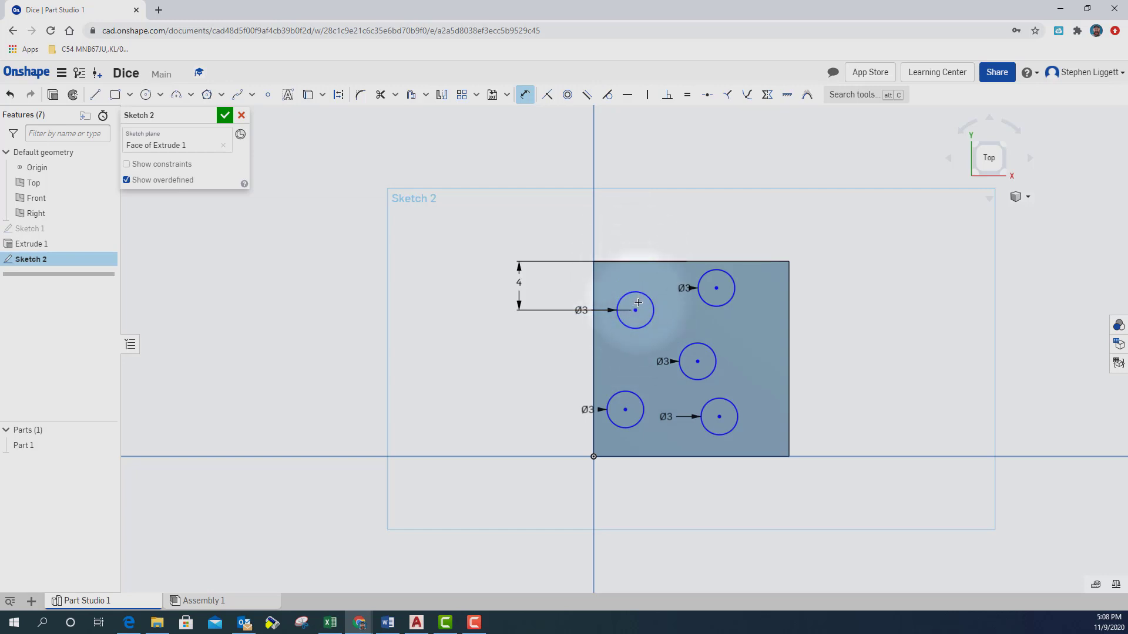
{"action": "left_click", "coordinate": [594, 300]}
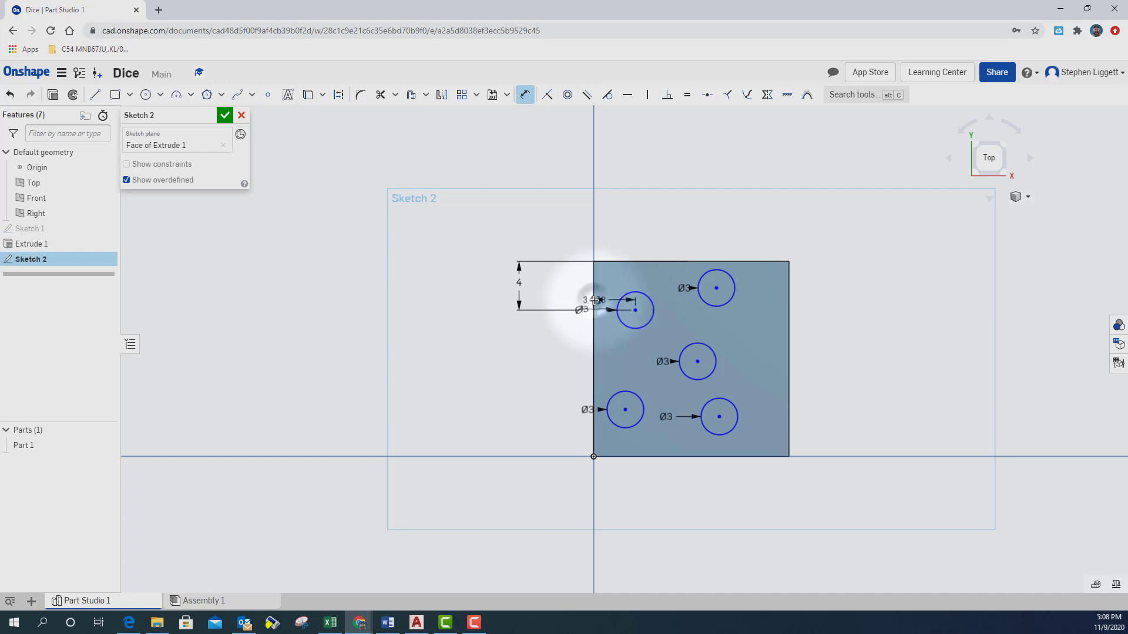
{"action": "left_click", "coordinate": [618, 223]}
{"action": "type", "text": "4"}
{"action": "key", "text": "Return"}
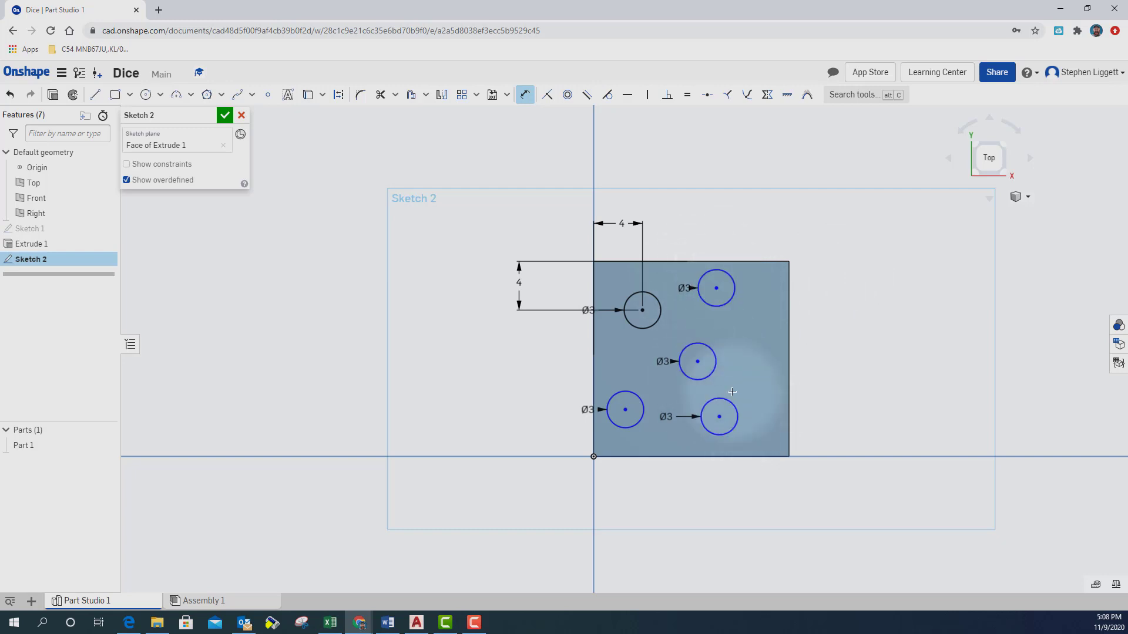
Step: Dimension the upper-right circle's centre 4 mm from the top edge and 4 mm from the right edge of the face
{"action": "left_click", "coordinate": [717, 287]}
{"action": "left_click", "coordinate": [716, 262]}
{"action": "left_click", "coordinate": [829, 263]}
{"action": "type", "text": "4"}
{"action": "key", "text": "Return"}
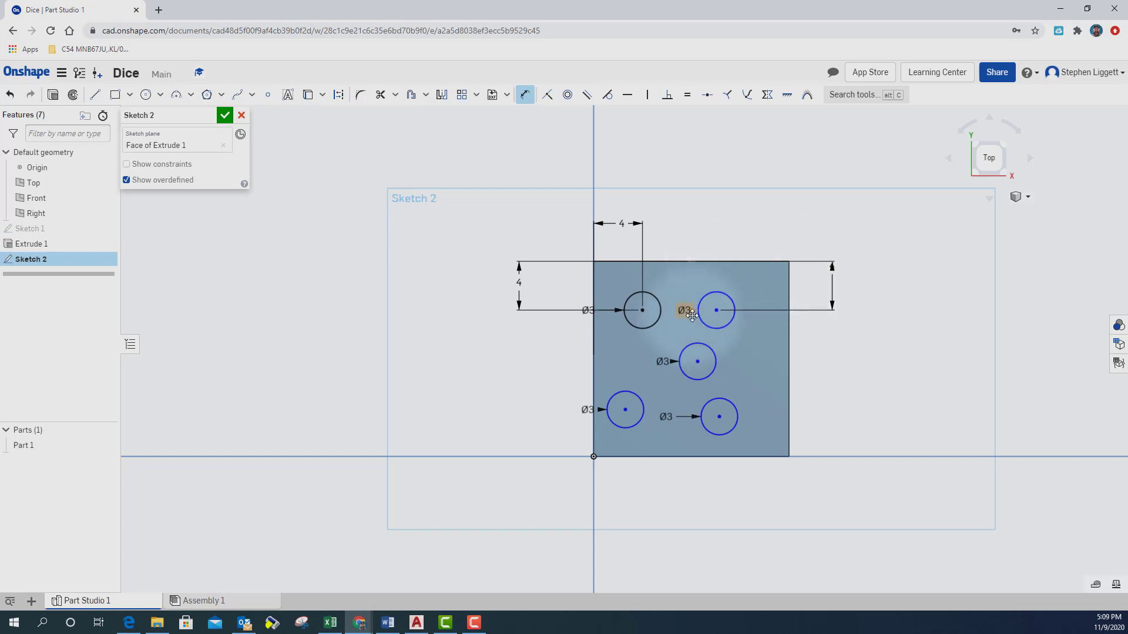
{"action": "left_click", "coordinate": [716, 310]}
{"action": "left_click", "coordinate": [789, 282]}
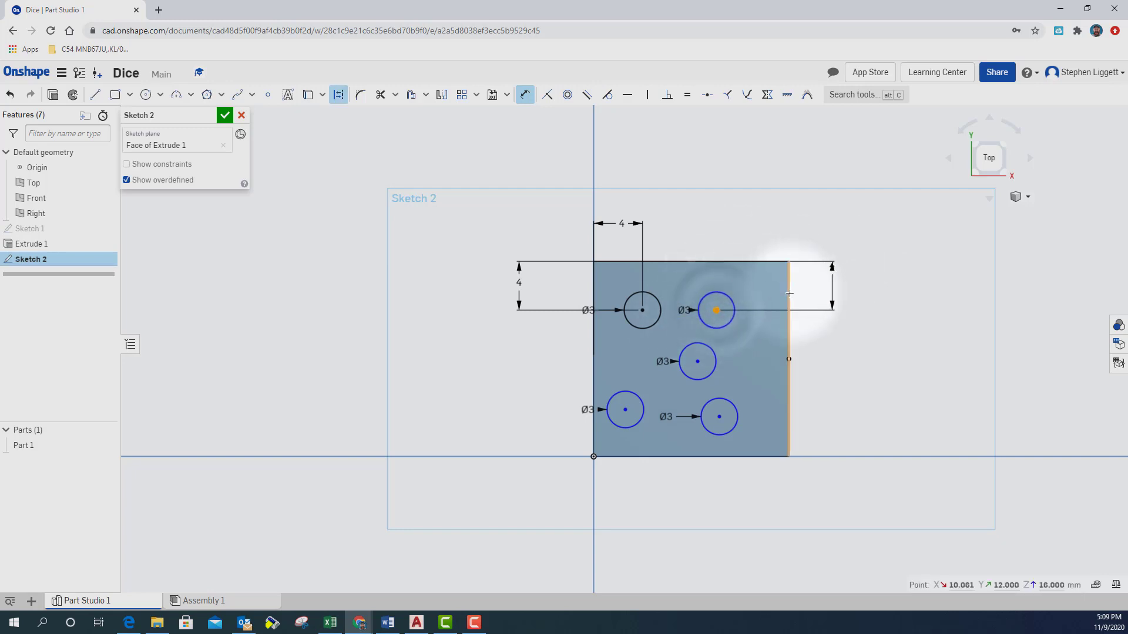
{"action": "left_click", "coordinate": [756, 228]}
{"action": "type", "text": "4"}
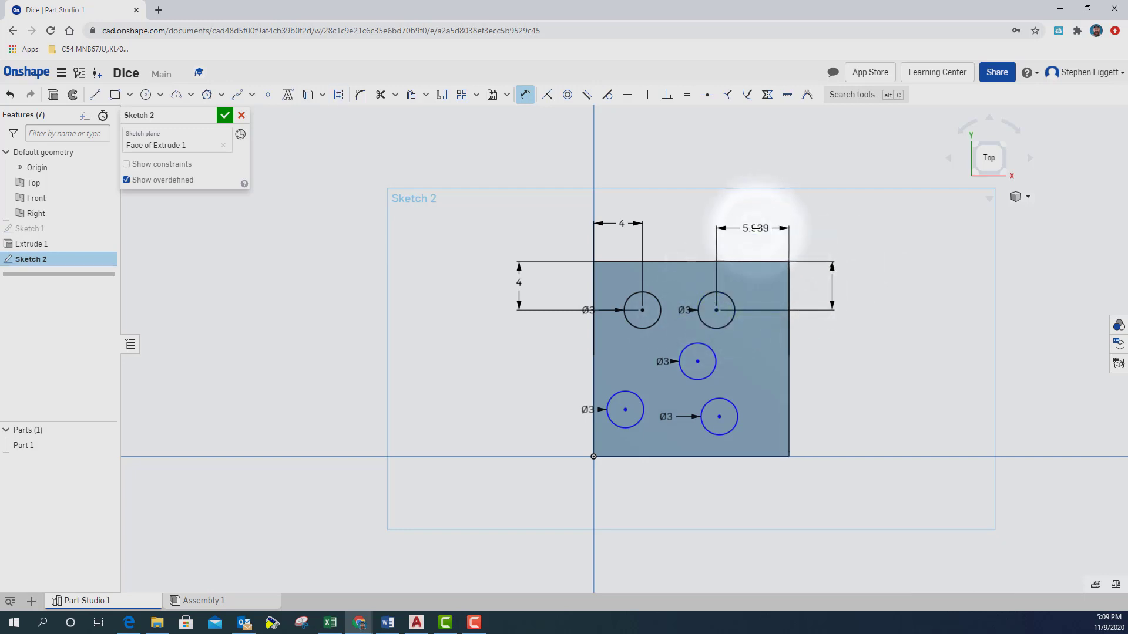
{"action": "key", "text": "Return"}
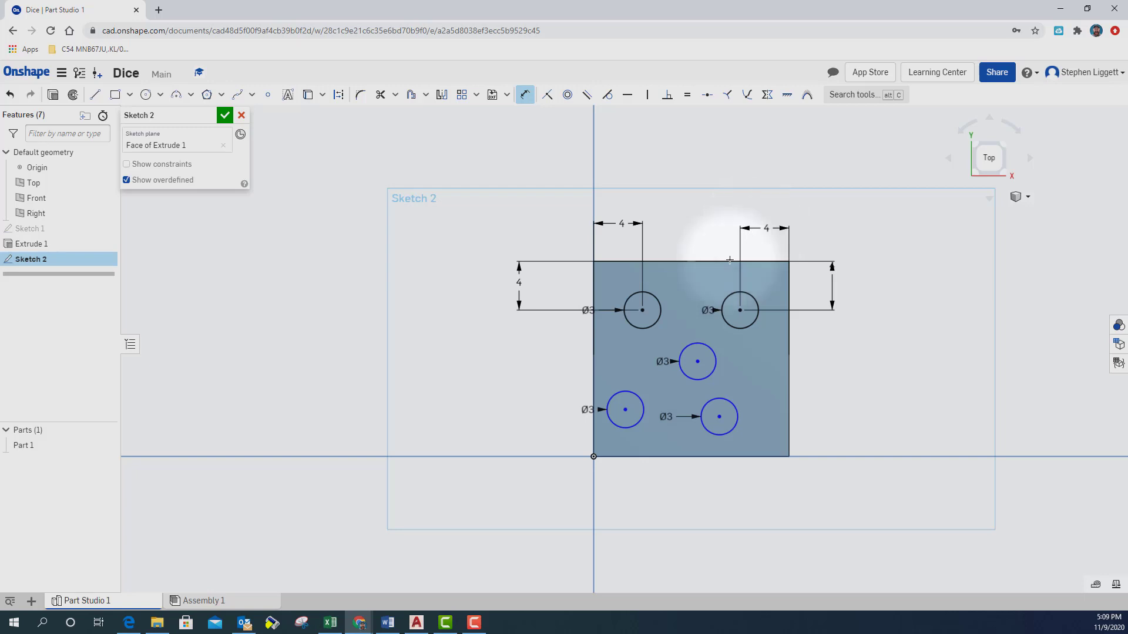
Step: Dimension the lower-right circle's centre 4 mm from the right edge and 4 mm from the bottom edge of the face
{"action": "left_click", "coordinate": [719, 417]}
{"action": "left_click", "coordinate": [789, 408]}
{"action": "left_click", "coordinate": [754, 496]}
{"action": "type", "text": "4"}
{"action": "key", "text": "Return"}
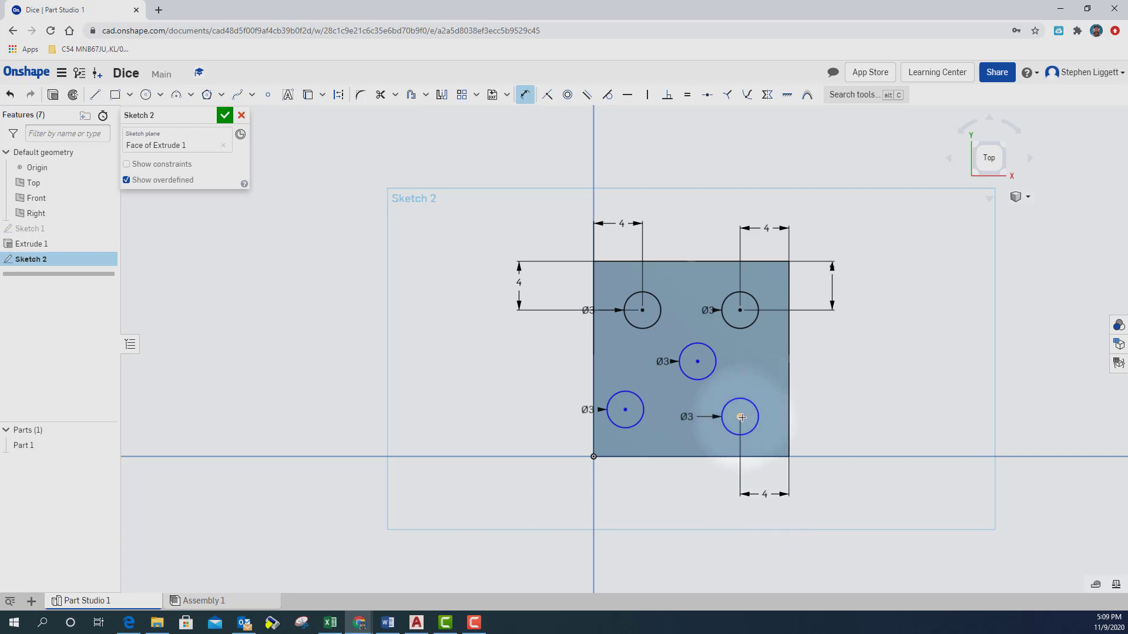
{"action": "left_click", "coordinate": [741, 417]}
{"action": "left_click", "coordinate": [763, 457]}
{"action": "left_click", "coordinate": [830, 432]}
{"action": "type", "text": "4"}
{"action": "key", "text": "Return"}
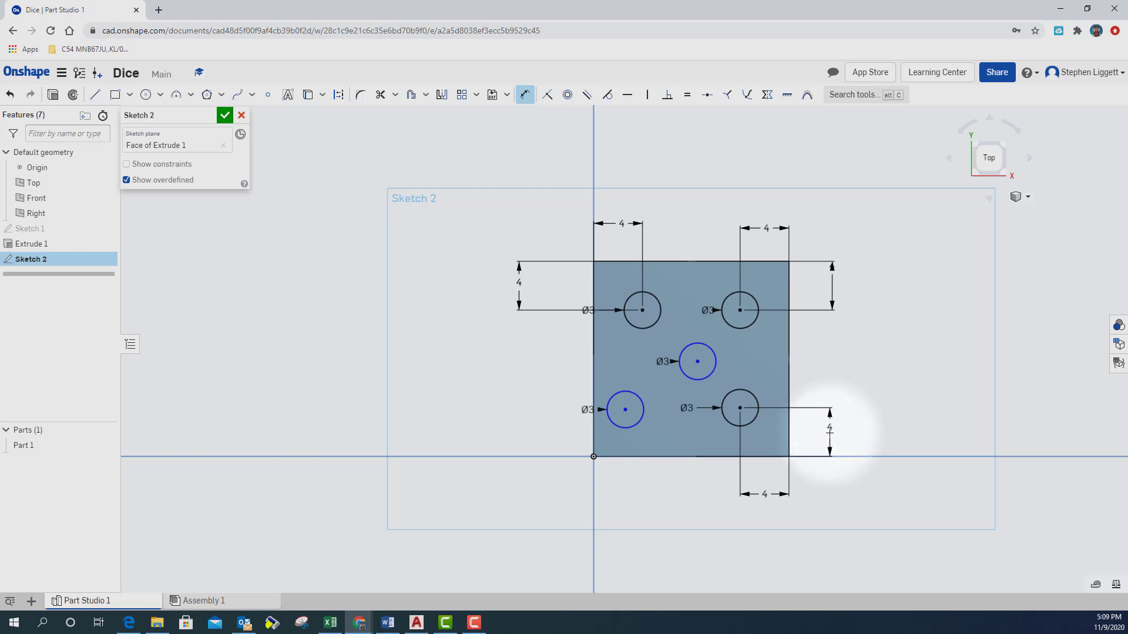
Step: Dimension the lower-left circle's centre 4 mm from the bottom edge and 4 mm horizontally from the origin corner
{"action": "left_click", "coordinate": [640, 455]}
{"action": "left_click", "coordinate": [553, 436]}
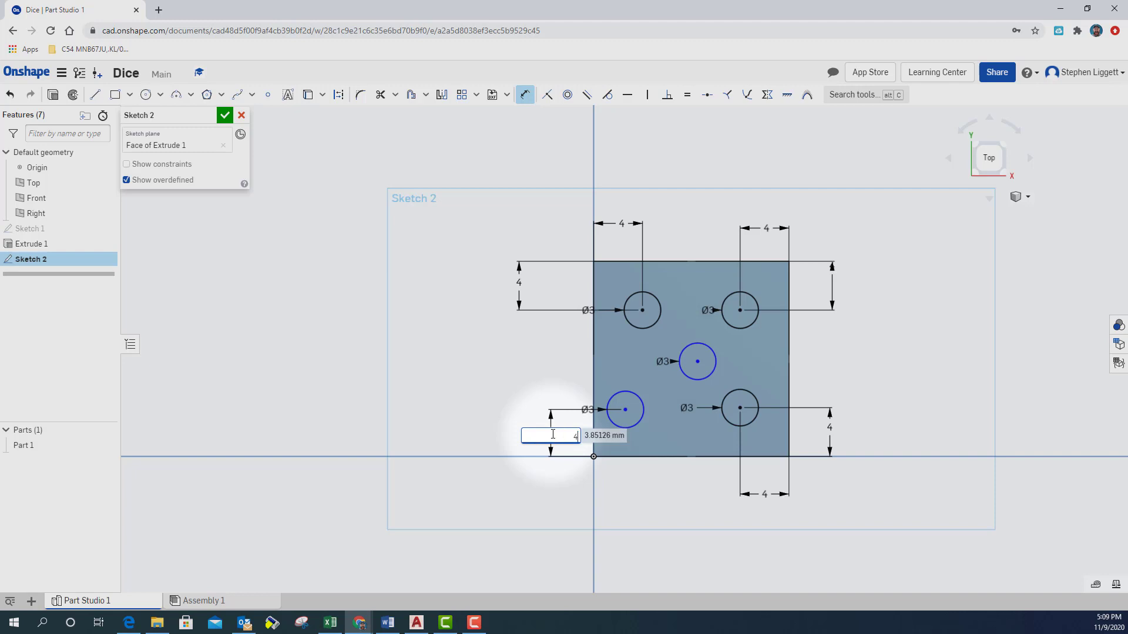
{"action": "type", "text": "4"}
{"action": "key", "text": "Return"}
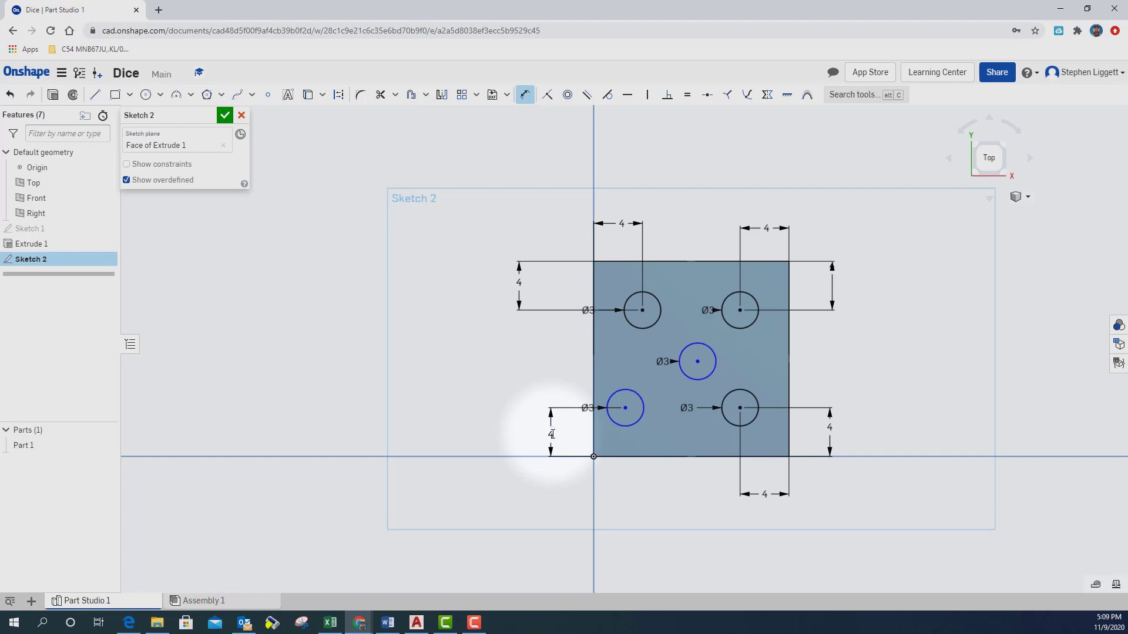
{"action": "left_click", "coordinate": [626, 409]}
{"action": "left_click", "coordinate": [594, 456]}
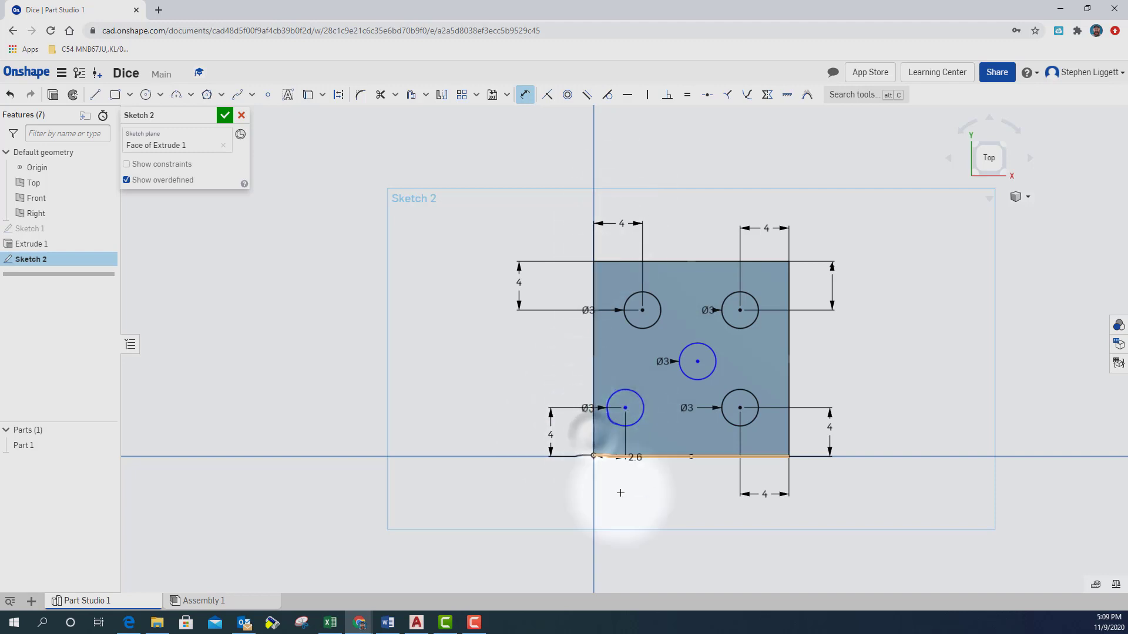
{"action": "left_click", "coordinate": [611, 509]}
{"action": "type", "text": "4"}
{"action": "key", "text": "Return"}
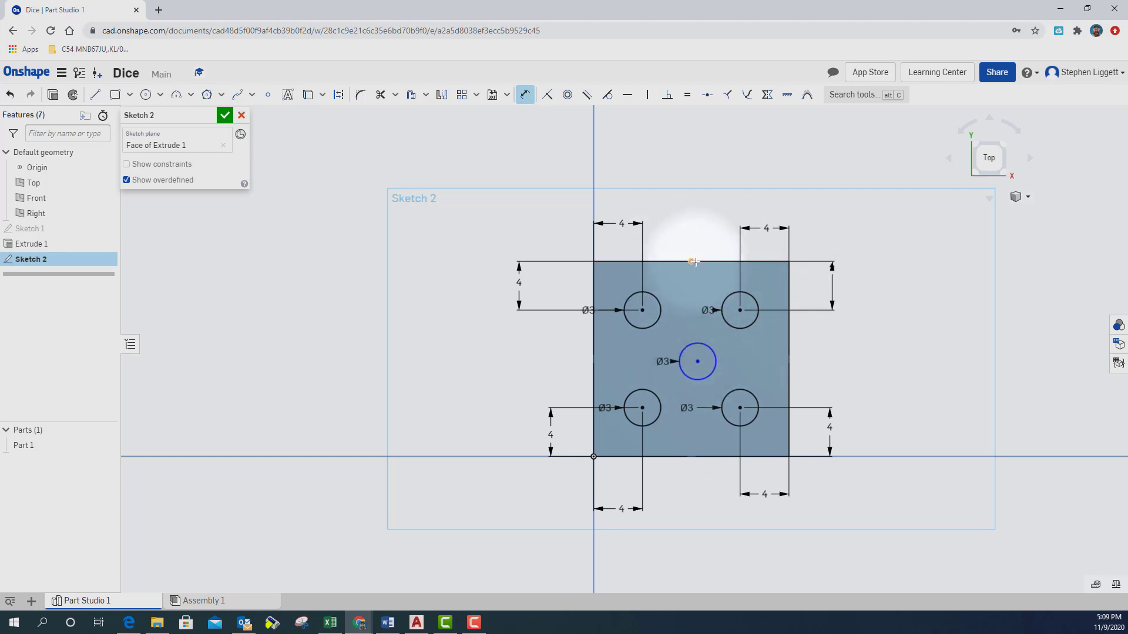
Step: Dimension the middle circle's centre 8 mm from the top edge and 8 mm from the right edge, then finish the sketch
{"action": "left_click", "coordinate": [876, 299]}
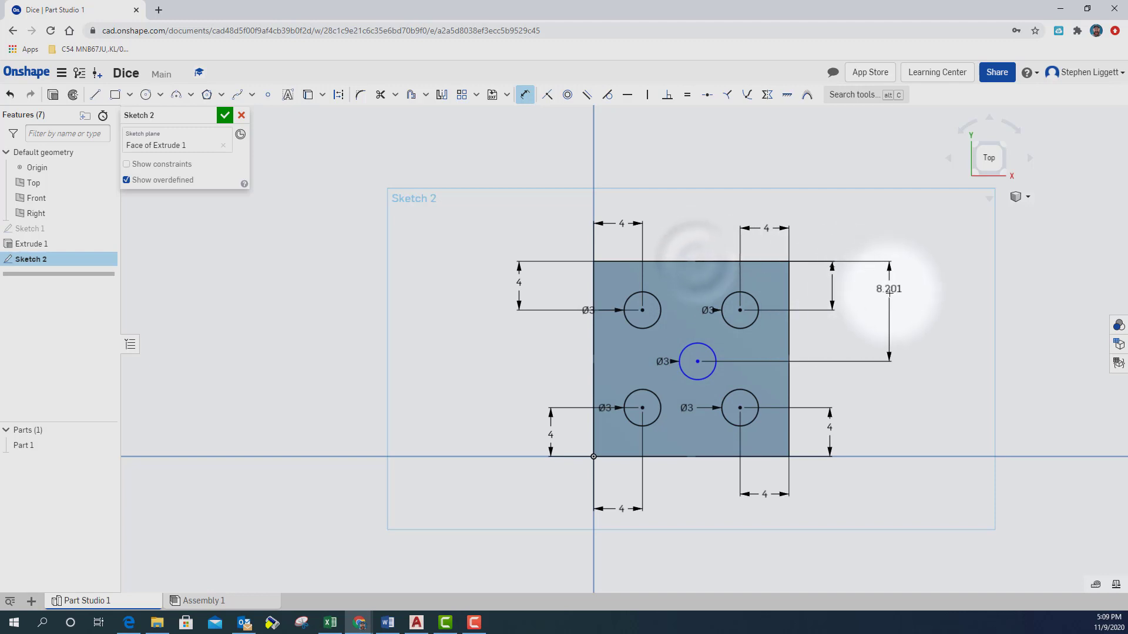
{"action": "type", "text": "8"}
{"action": "key", "text": "Return"}
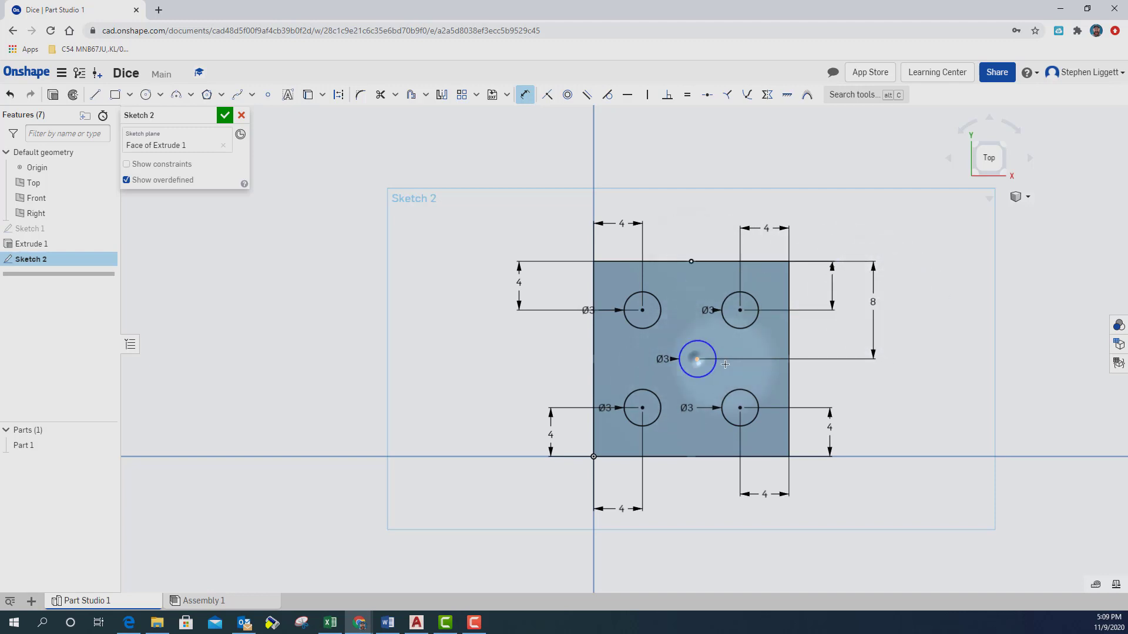
{"action": "left_click", "coordinate": [697, 359]}
{"action": "left_click", "coordinate": [787, 373]}
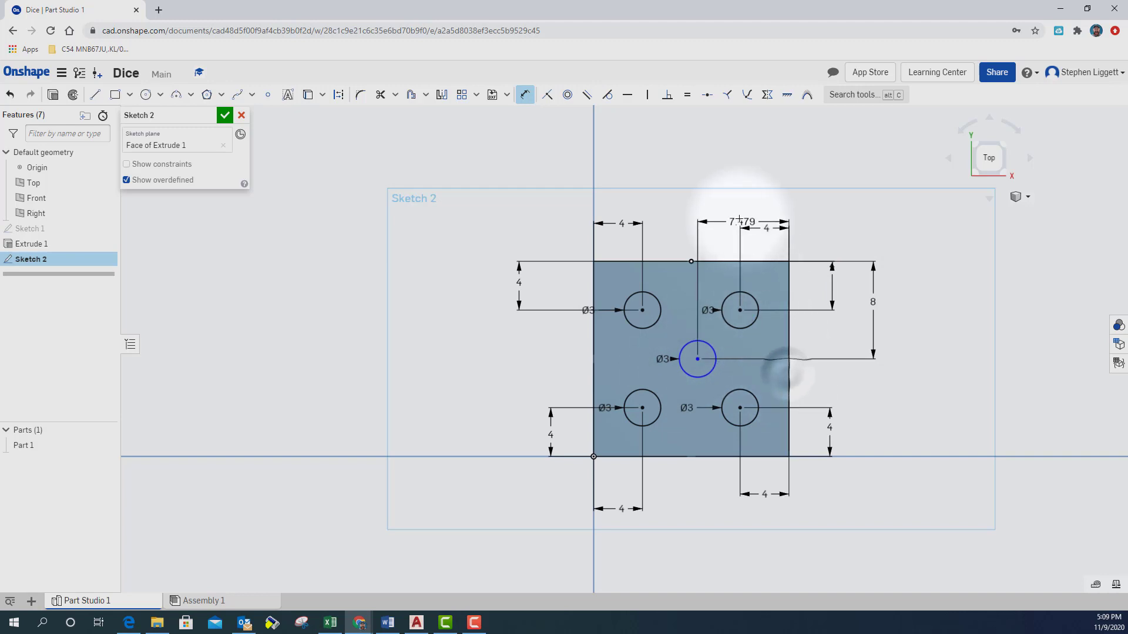
{"action": "left_click", "coordinate": [731, 212]}
{"action": "type", "text": "8"}
{"action": "key", "text": "Return"}
{"action": "left_click", "coordinate": [910, 237]}
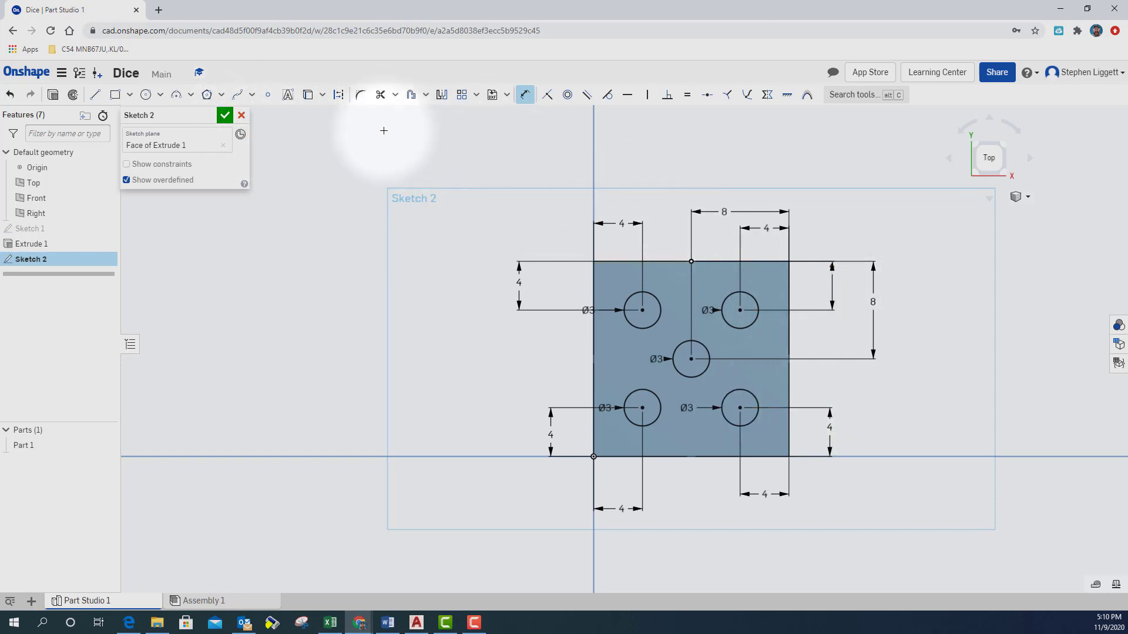
{"action": "left_click", "coordinate": [225, 117]}
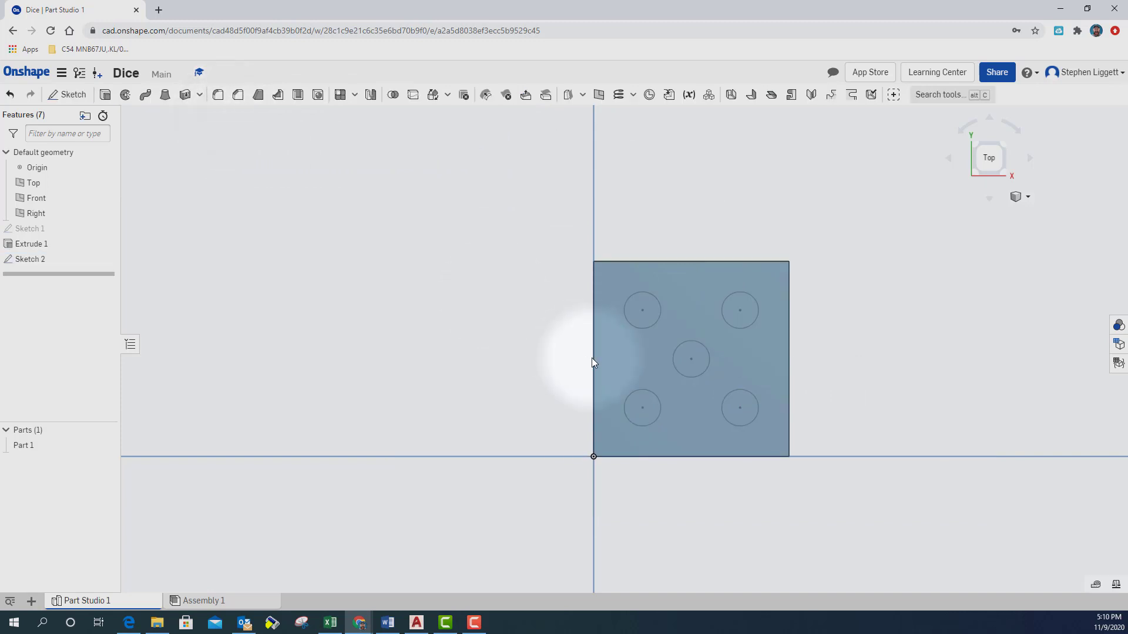
Step: Start an Extrude in Add mode on the pip circle at the cube's back corner, diagonally opposite the origin corner
{"action": "left_click", "coordinate": [975, 171]}
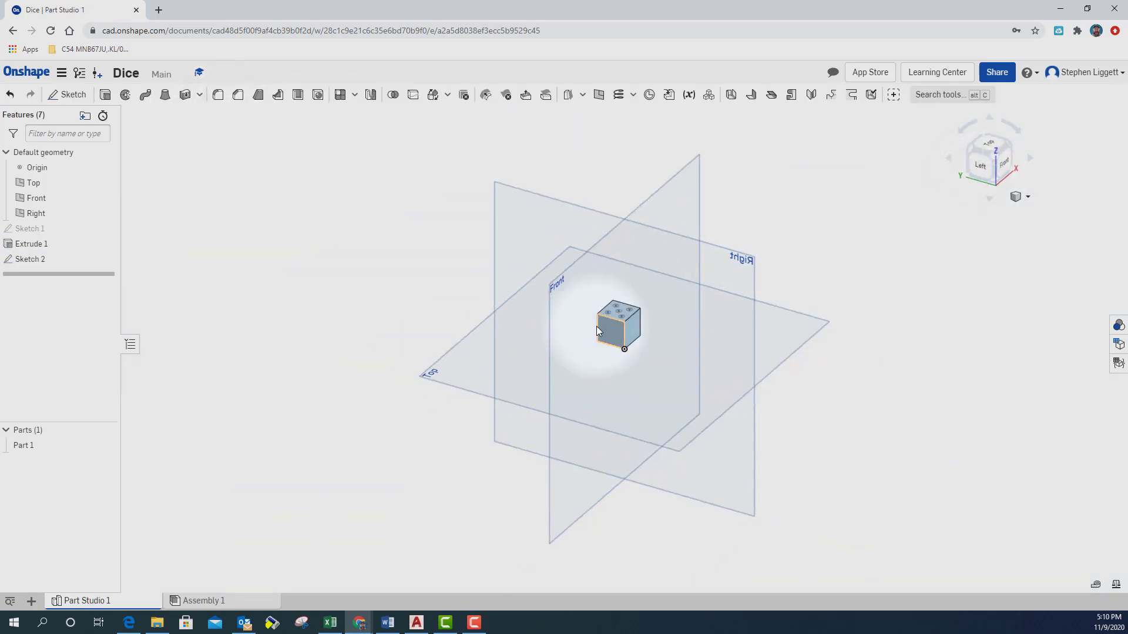
{"action": "scroll", "coordinate": [611, 322], "scroll_direction": "up", "scroll_amount": 10}
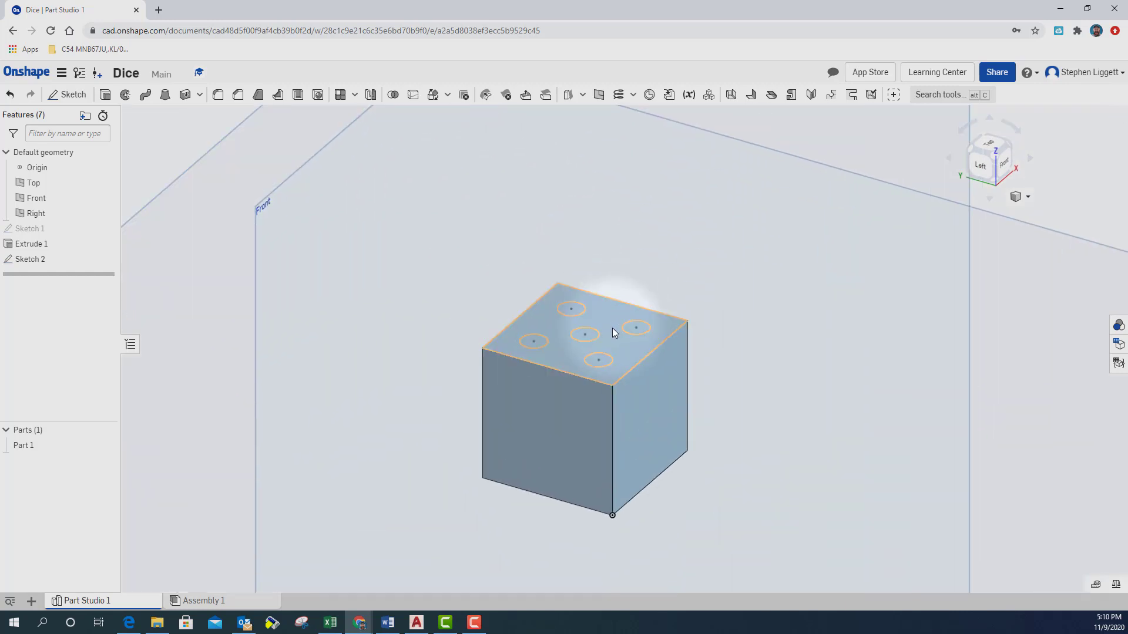
{"action": "scroll", "coordinate": [612, 331], "scroll_direction": "up", "scroll_amount": 2}
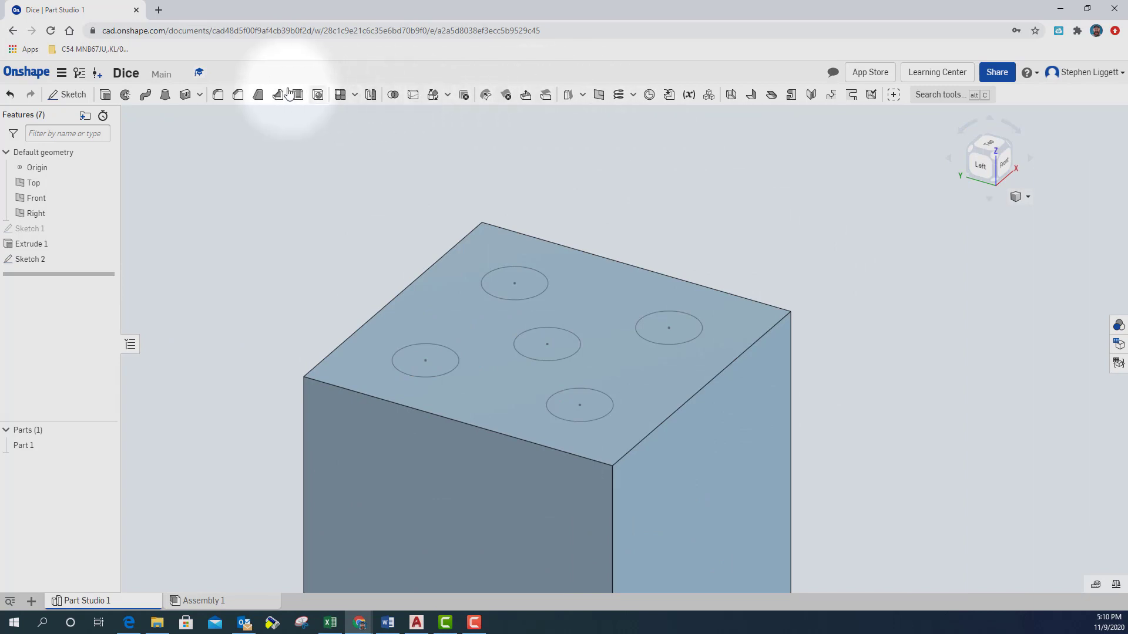
{"action": "left_click", "coordinate": [106, 96]}
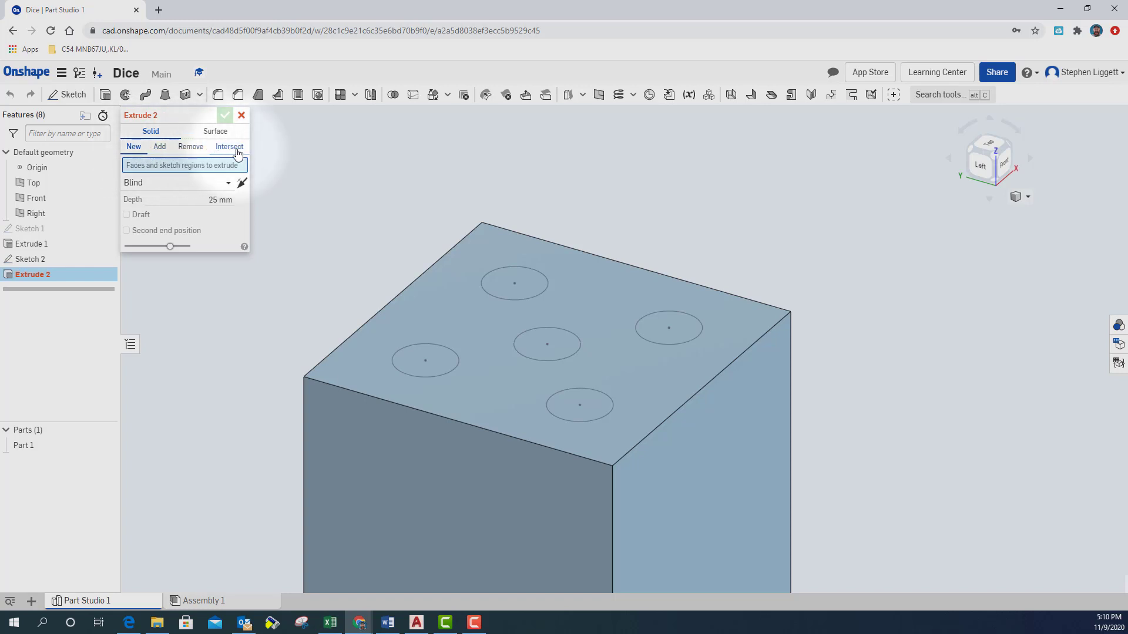
{"action": "left_click", "coordinate": [159, 150]}
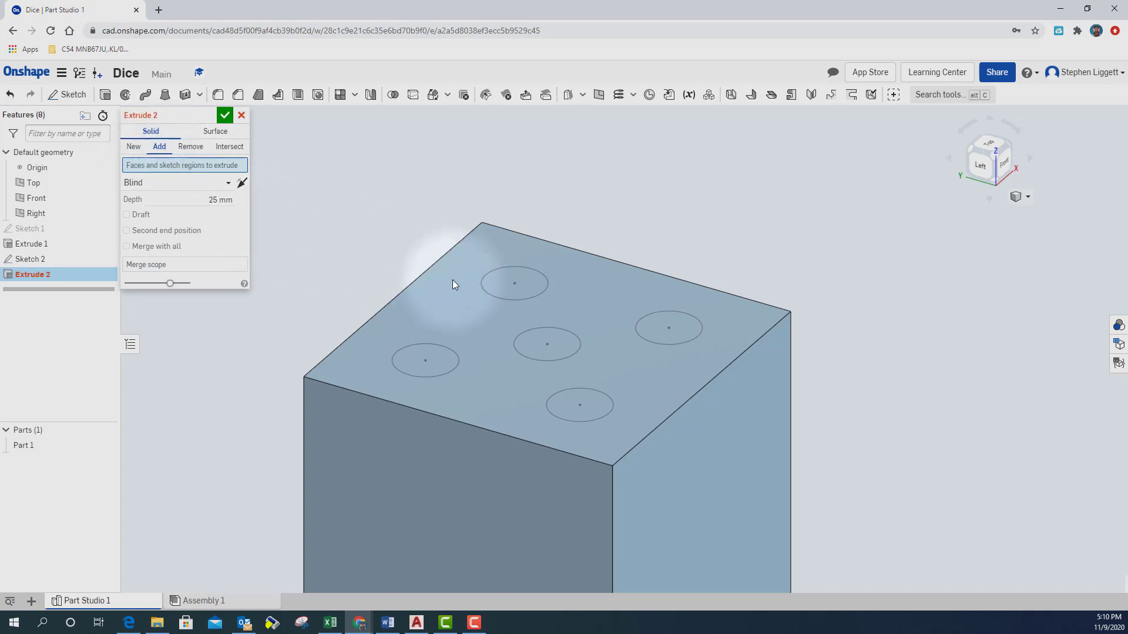
{"action": "left_click", "coordinate": [531, 288]}
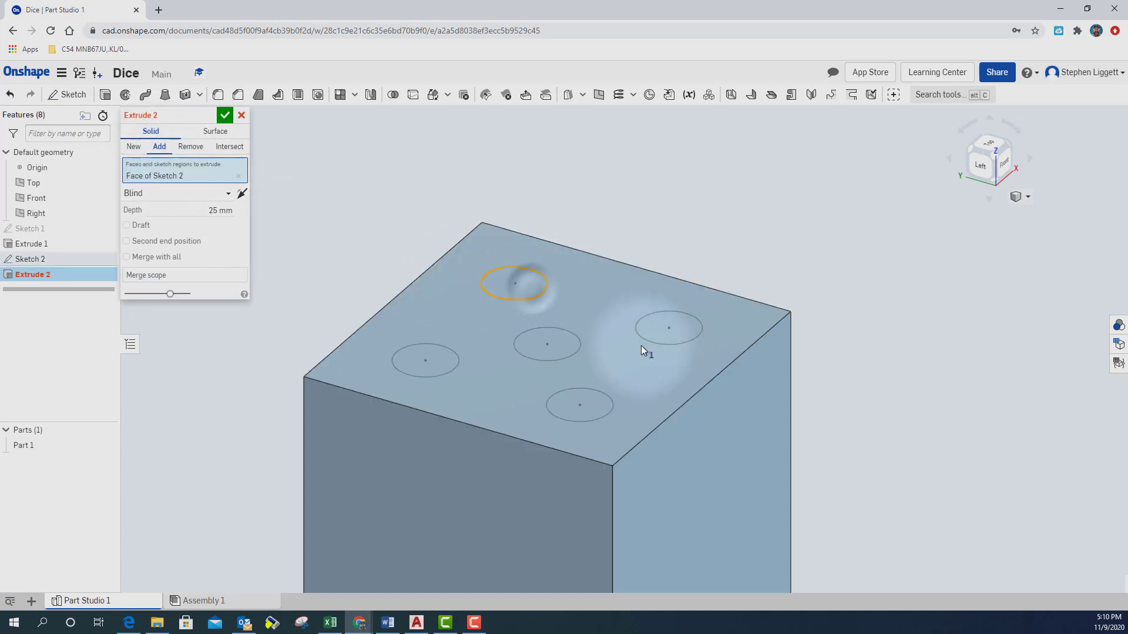
{"action": "scroll", "coordinate": [643, 355], "scroll_direction": "up", "scroll_amount": 3}
{"action": "scroll", "coordinate": [640, 355], "scroll_direction": "down", "scroll_amount": 5}
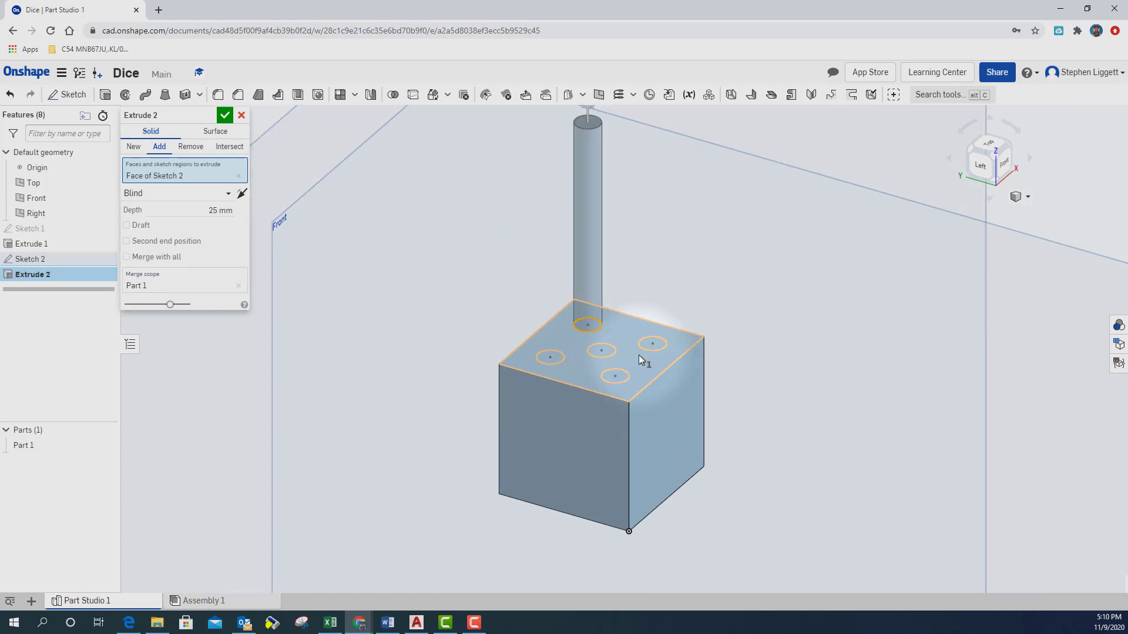
Step: Switch the extrusion to Remove and set its blind depth to 1.5 mm
{"action": "left_click", "coordinate": [193, 148]}
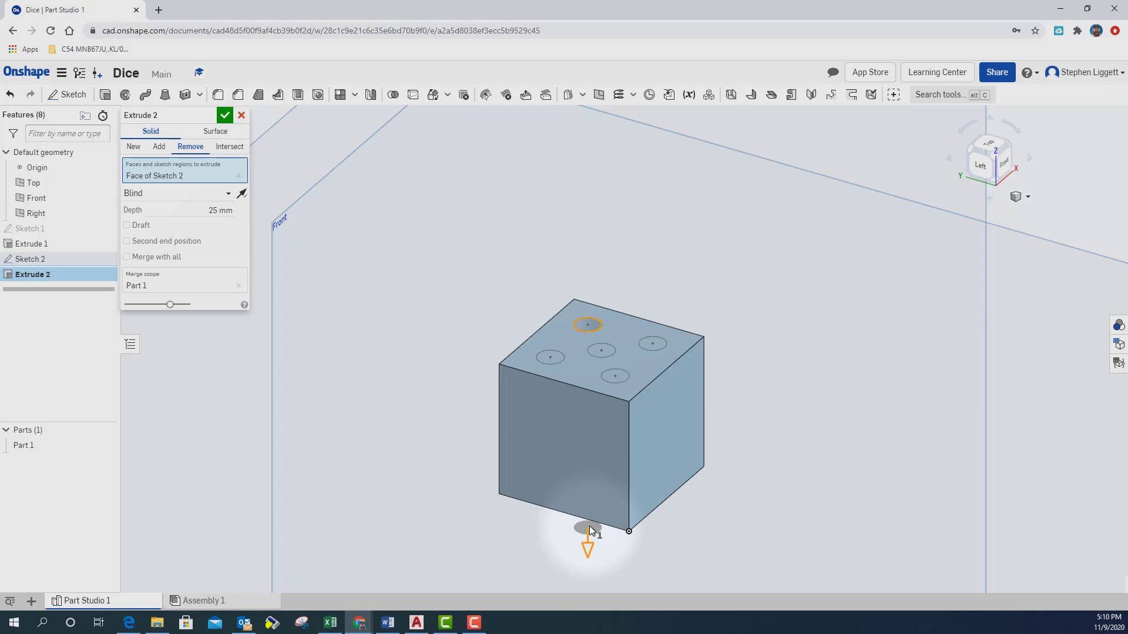
{"action": "left_click", "coordinate": [220, 210]}
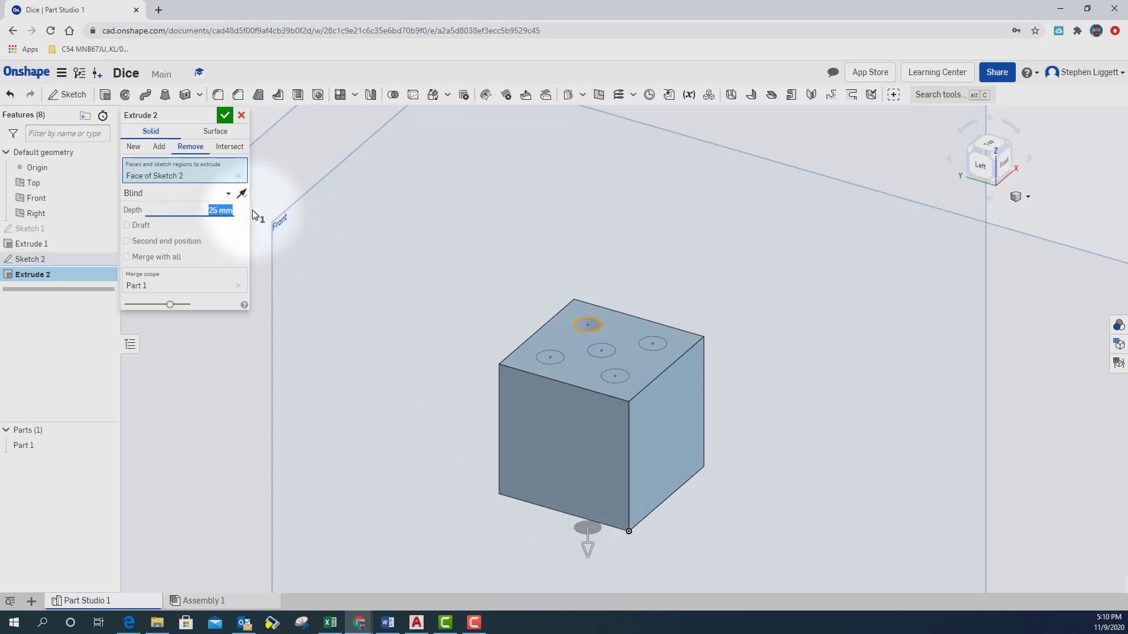
{"action": "type", "text": "1.5"}
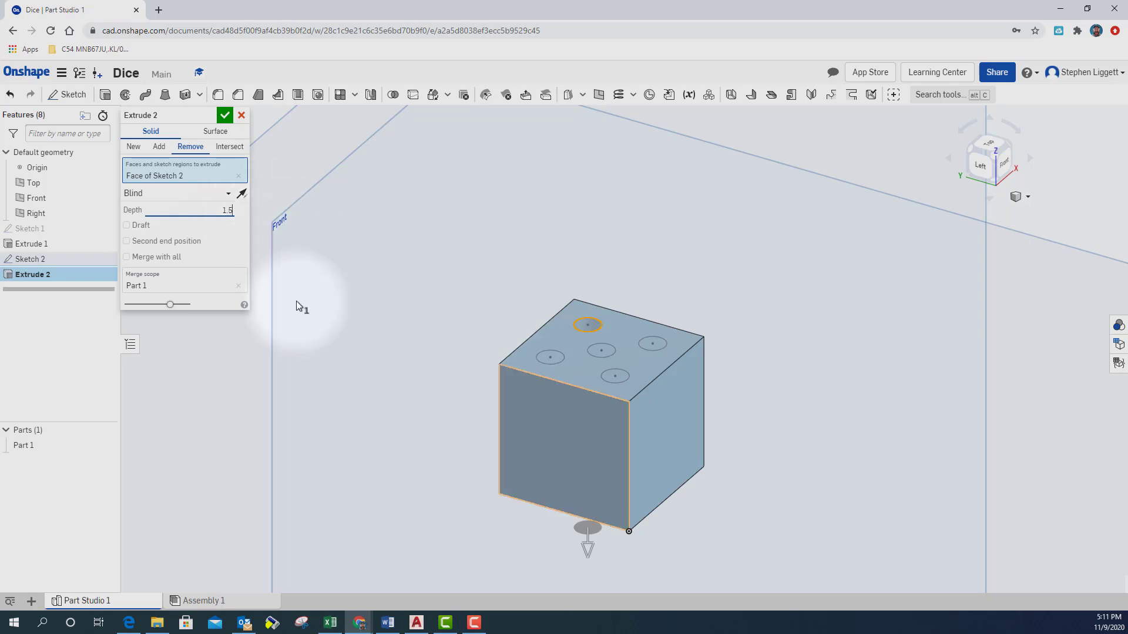
{"action": "left_click", "coordinate": [224, 244]}
{"action": "scroll", "coordinate": [578, 339], "scroll_direction": "up", "scroll_amount": 5}
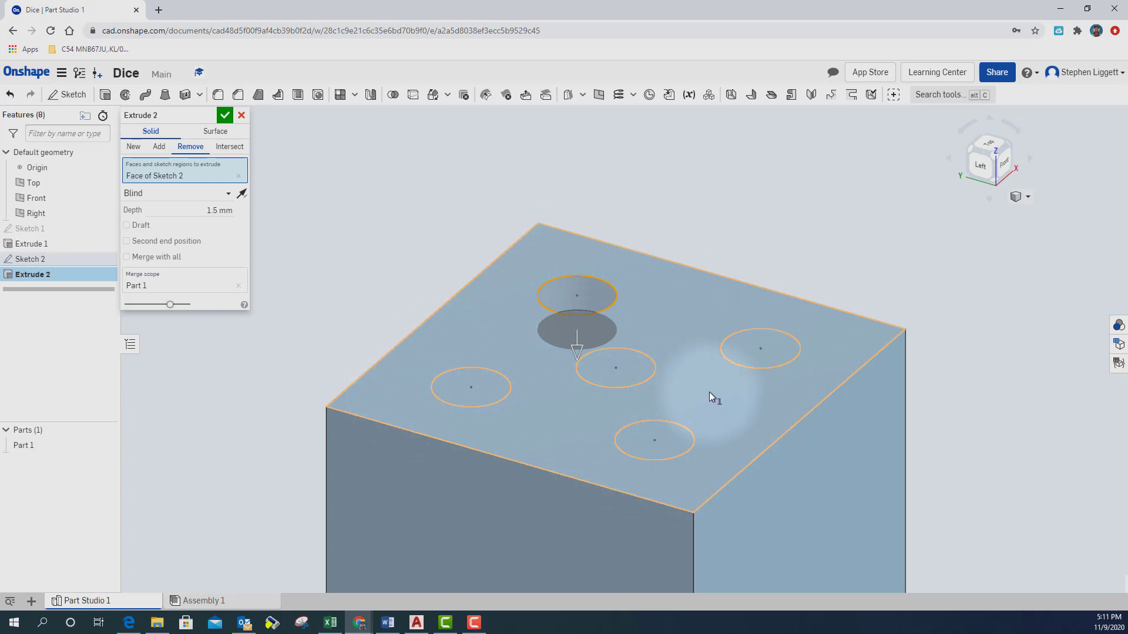
Step: Include the remaining four pip circles on the top face in the extruded cut
{"action": "left_click", "coordinate": [752, 348]}
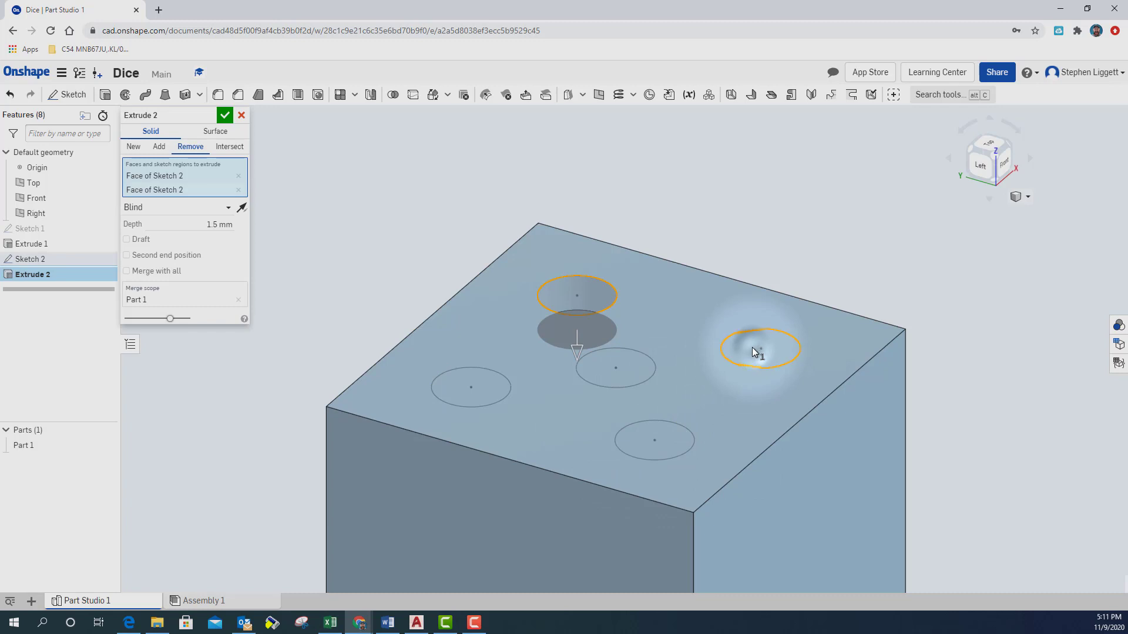
{"action": "left_click", "coordinate": [635, 373]}
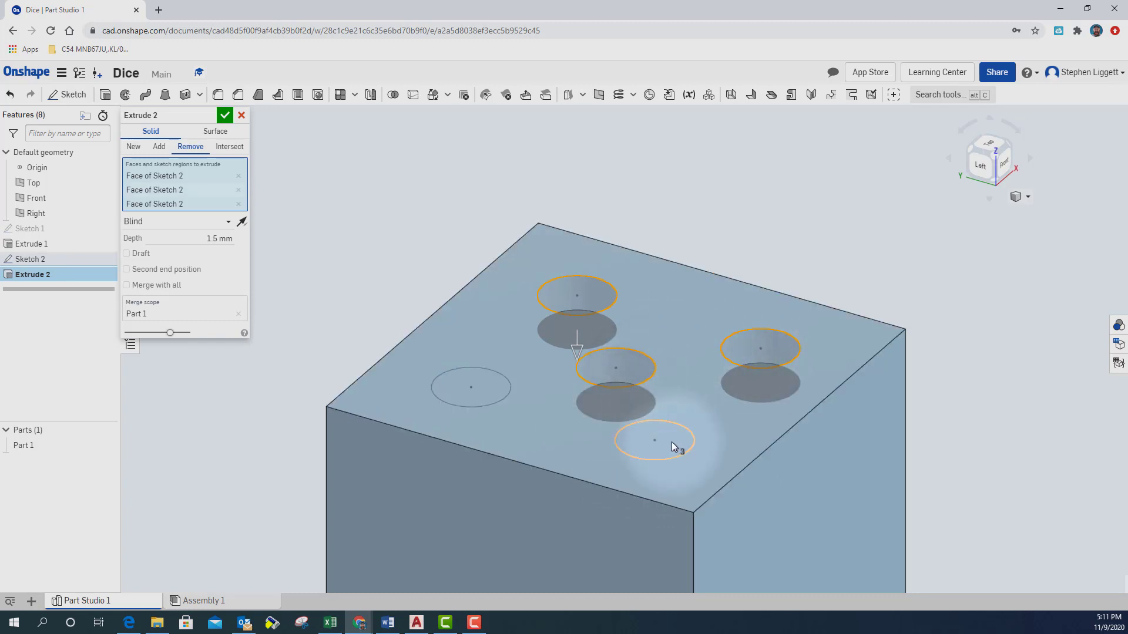
{"action": "left_click", "coordinate": [629, 436]}
{"action": "left_click", "coordinate": [494, 392]}
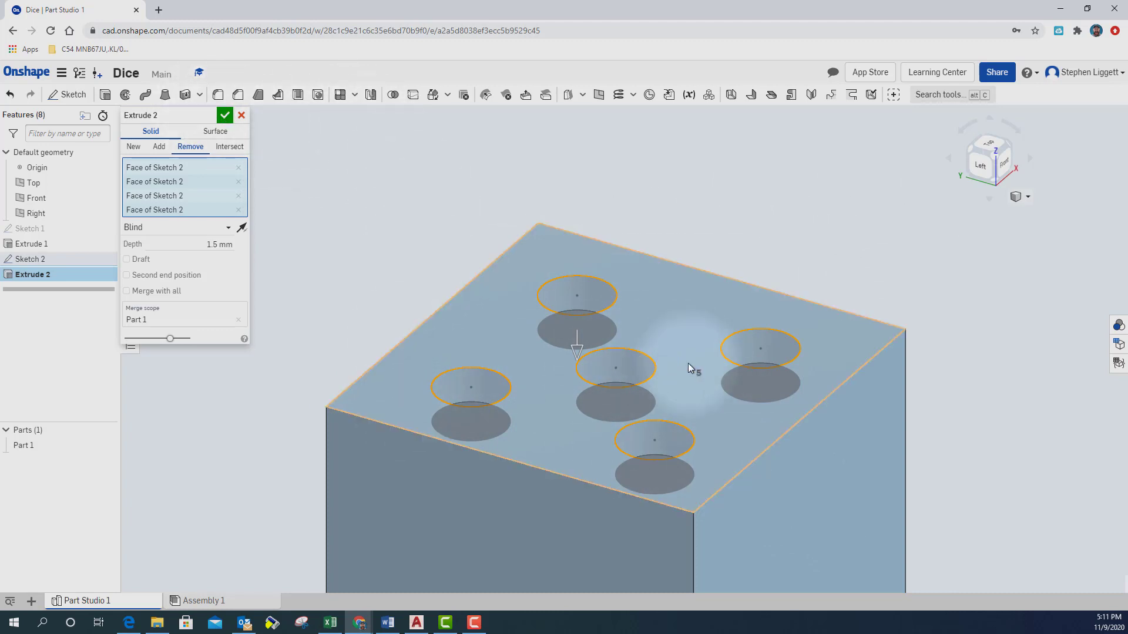
Step: Take the centre circle out of the extrusion's selection and add it back
{"action": "left_click", "coordinate": [674, 305]}
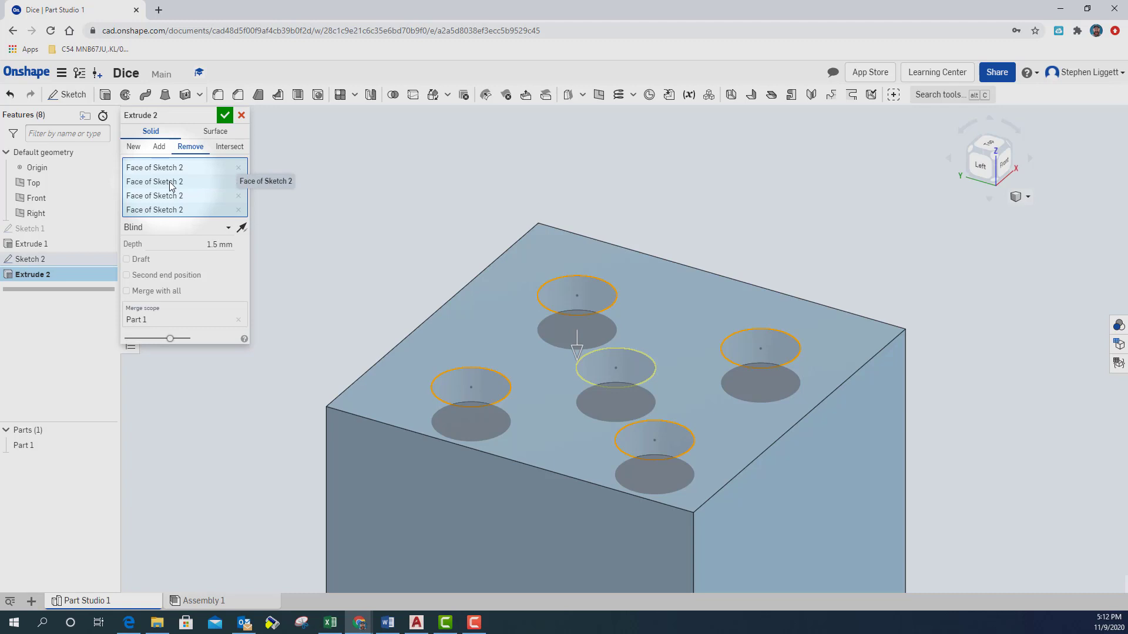
{"action": "left_click", "coordinate": [240, 183]}
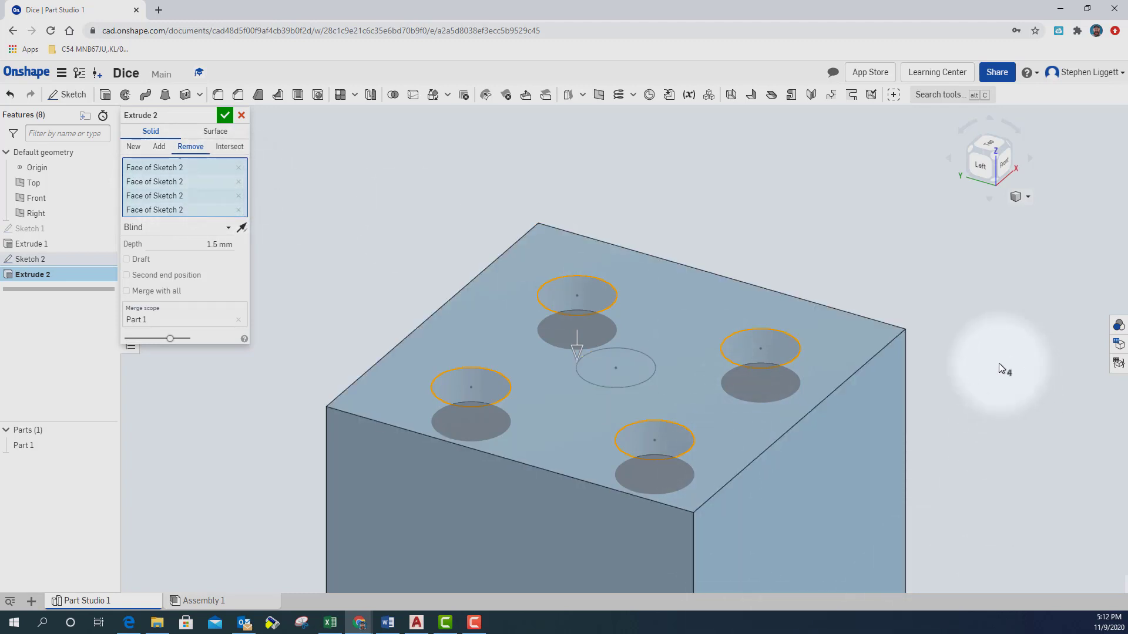
{"action": "left_click", "coordinate": [632, 378]}
{"action": "left_click", "coordinate": [982, 491]}
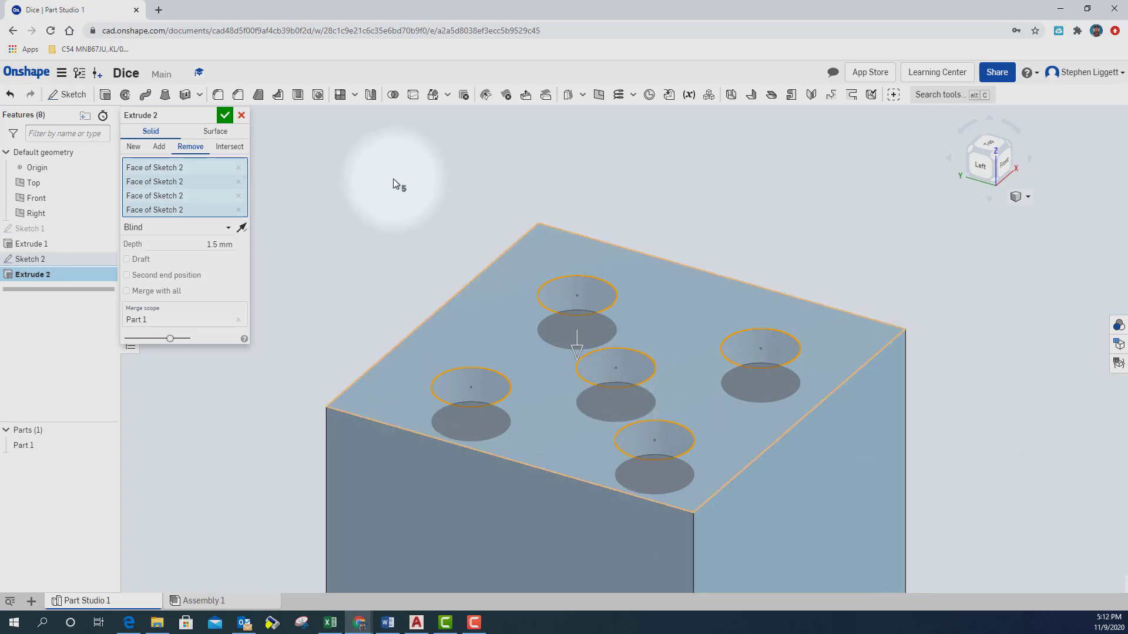
Step: Accept the extruded cut of the five pips on the cube's top face
{"action": "left_click", "coordinate": [226, 116]}
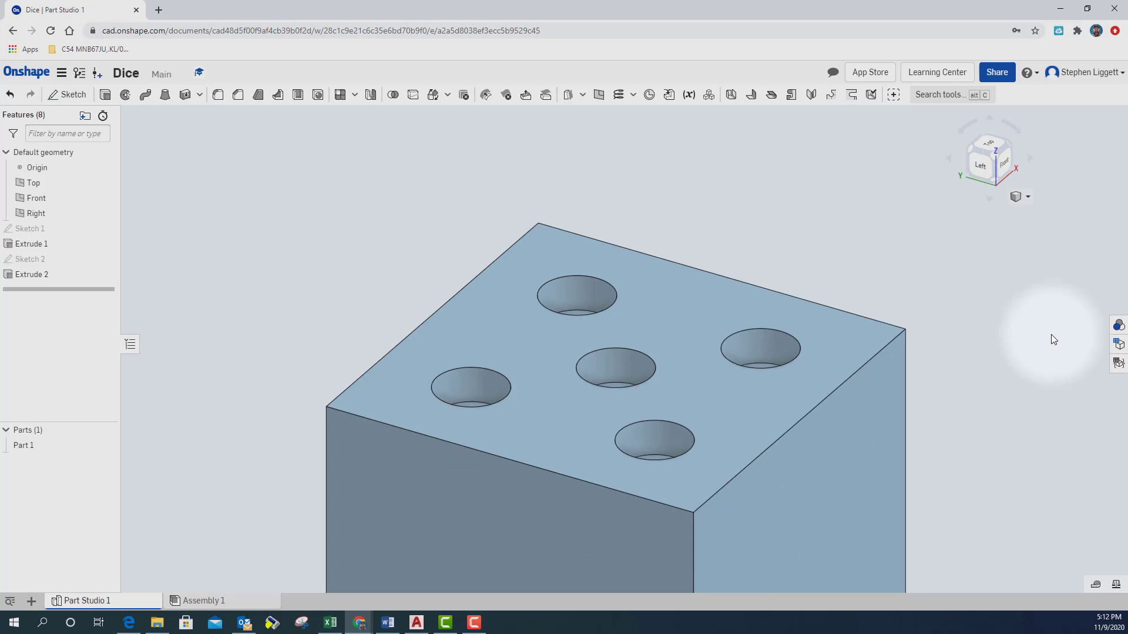
{"action": "scroll", "coordinate": [1048, 340], "scroll_direction": "up", "scroll_amount": 3}
{"action": "scroll", "coordinate": [1048, 341], "scroll_direction": "down", "scroll_amount": 5}
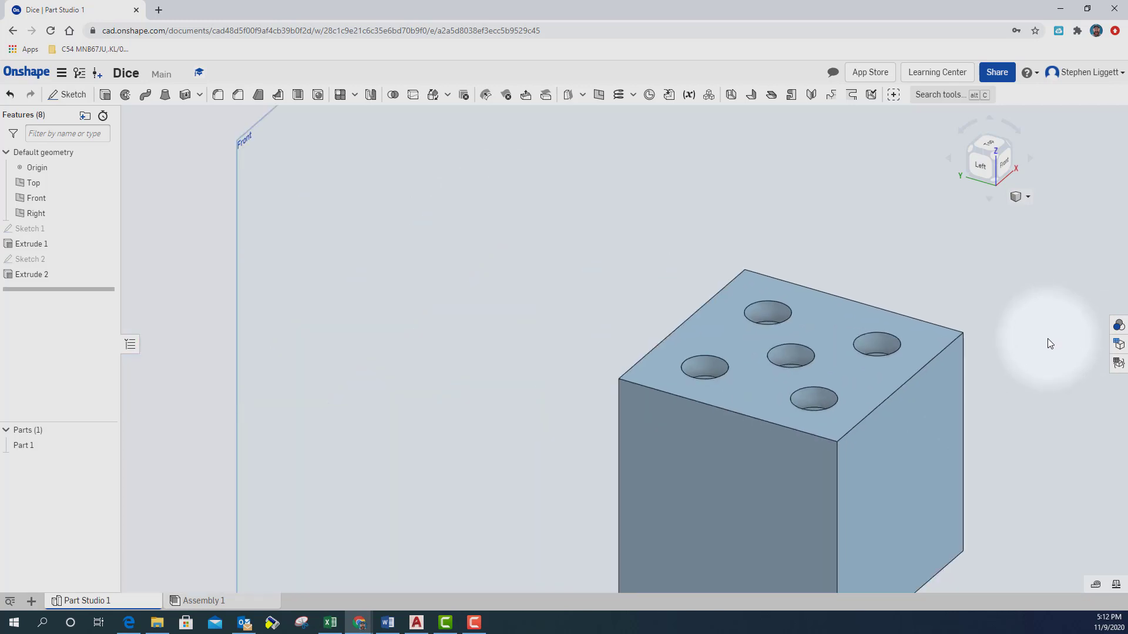
{"action": "key", "text": "f"}
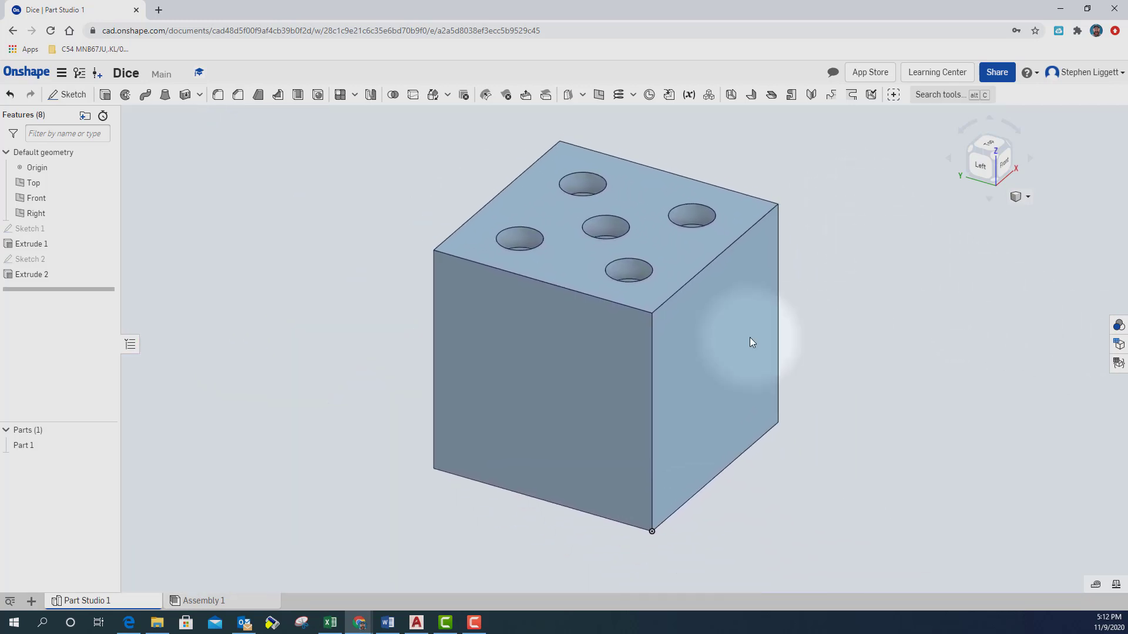